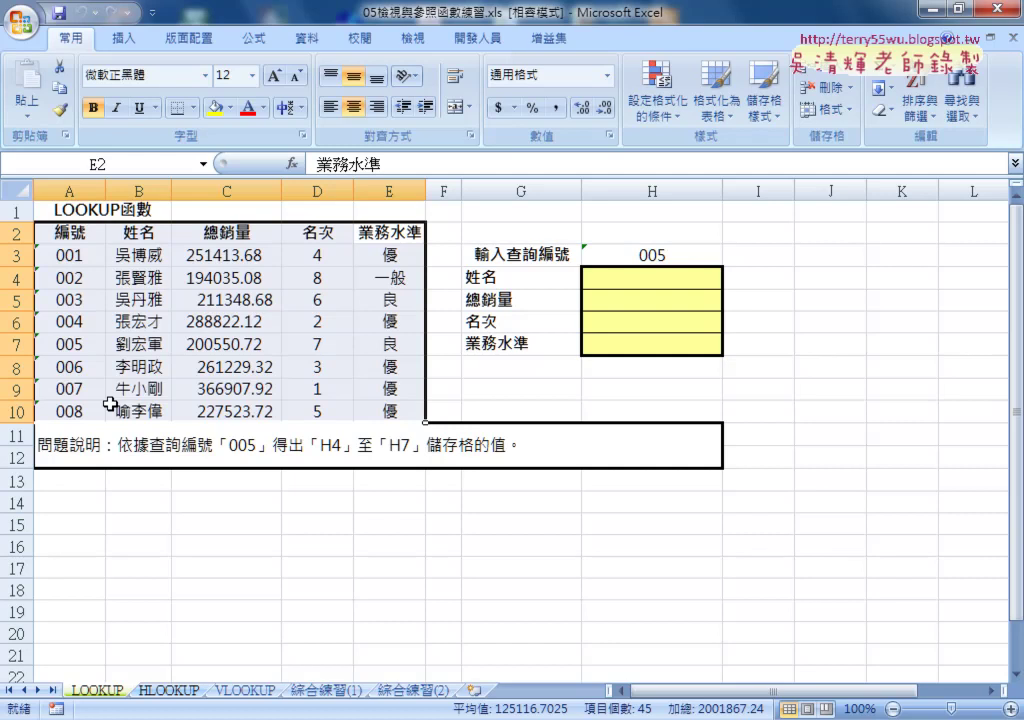
Annotate code 005 in H3, its matching row 7 and result cells H4:H7, then clear the ink
left_click(659, 255)
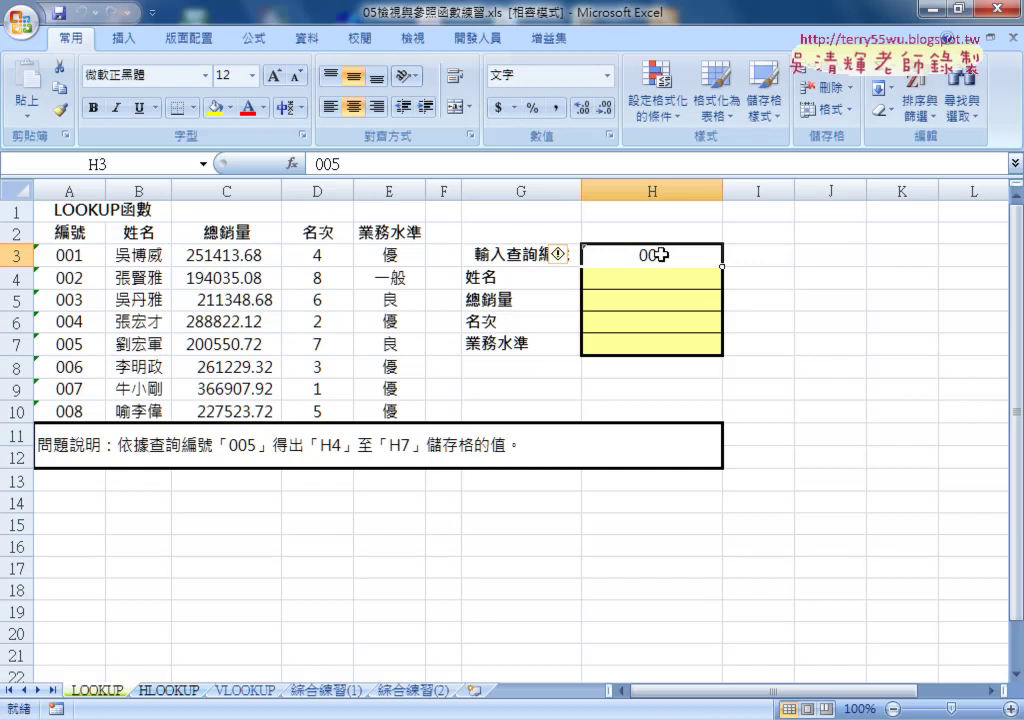
left_click_drag(651, 272, 659, 342)
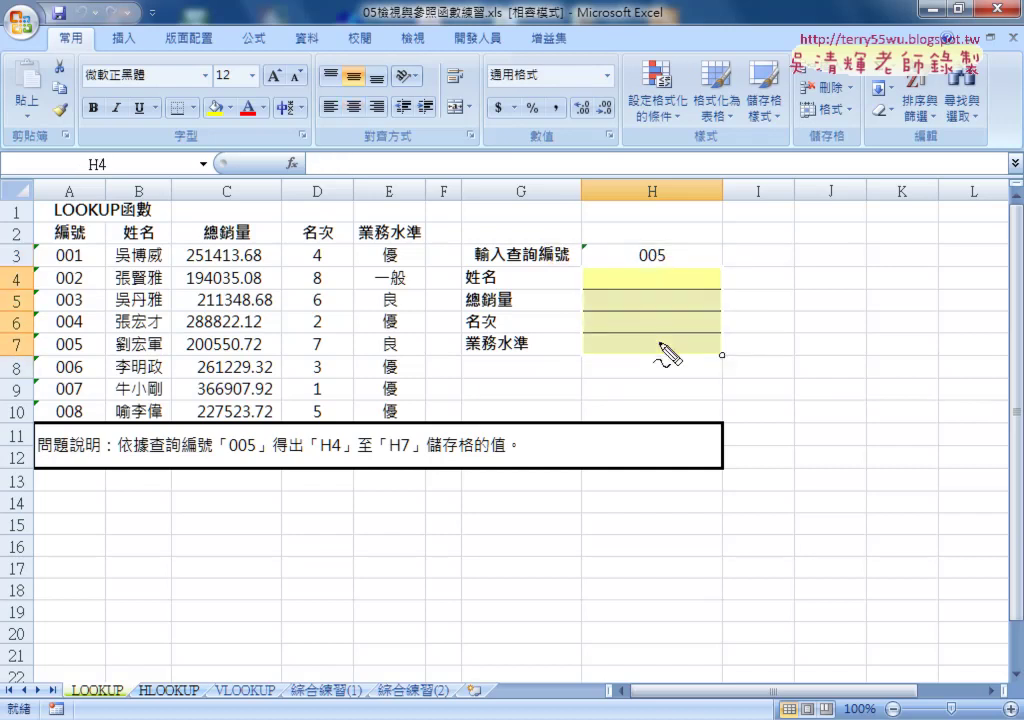
left_click_drag(626, 250, 476, 211)
mouse_move(400, 212)
left_mouse_down()
mouse_move(80, 336)
mouse_move(90, 342)
mouse_move(64, 352)
mouse_move(411, 352)
left_mouse_up()
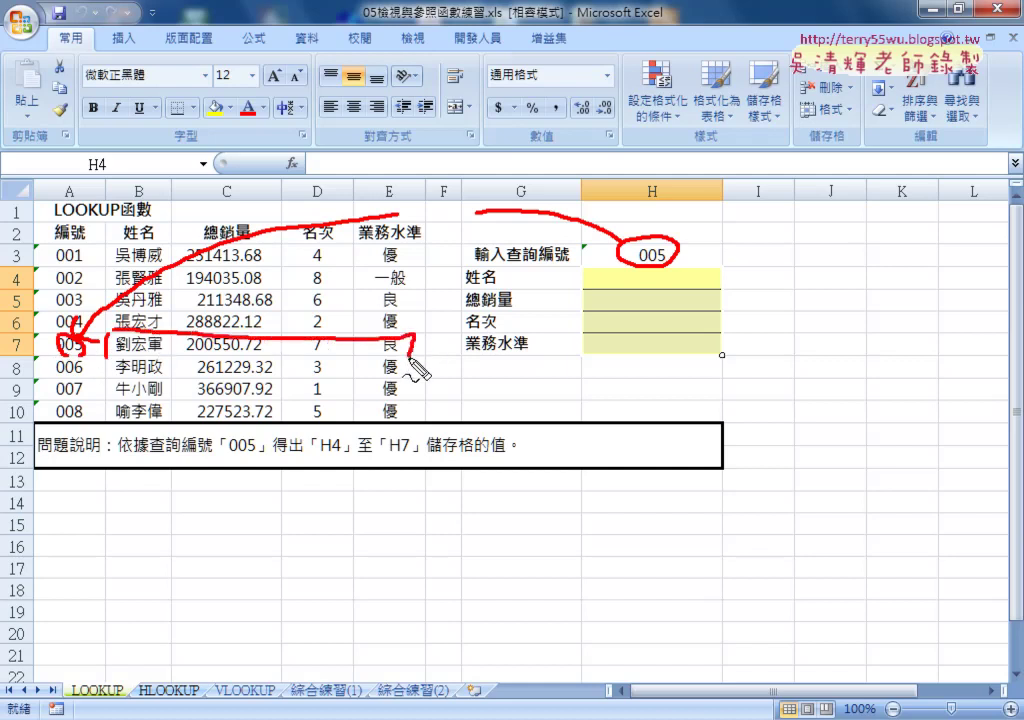
left_click_drag(114, 358, 412, 353)
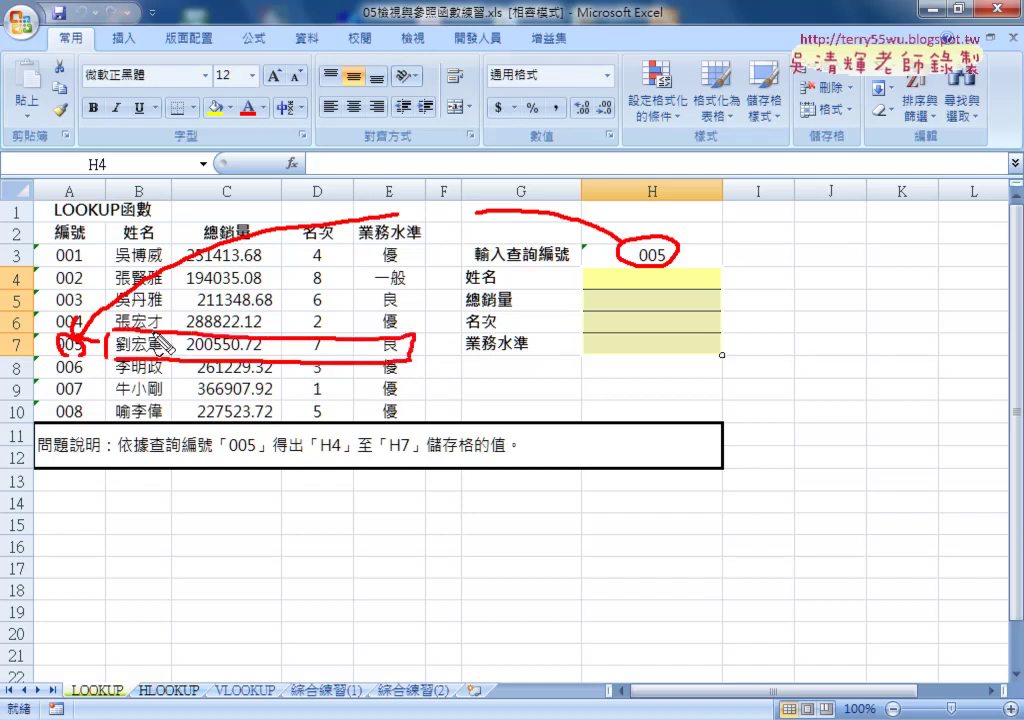
left_click_drag(175, 333, 176, 356)
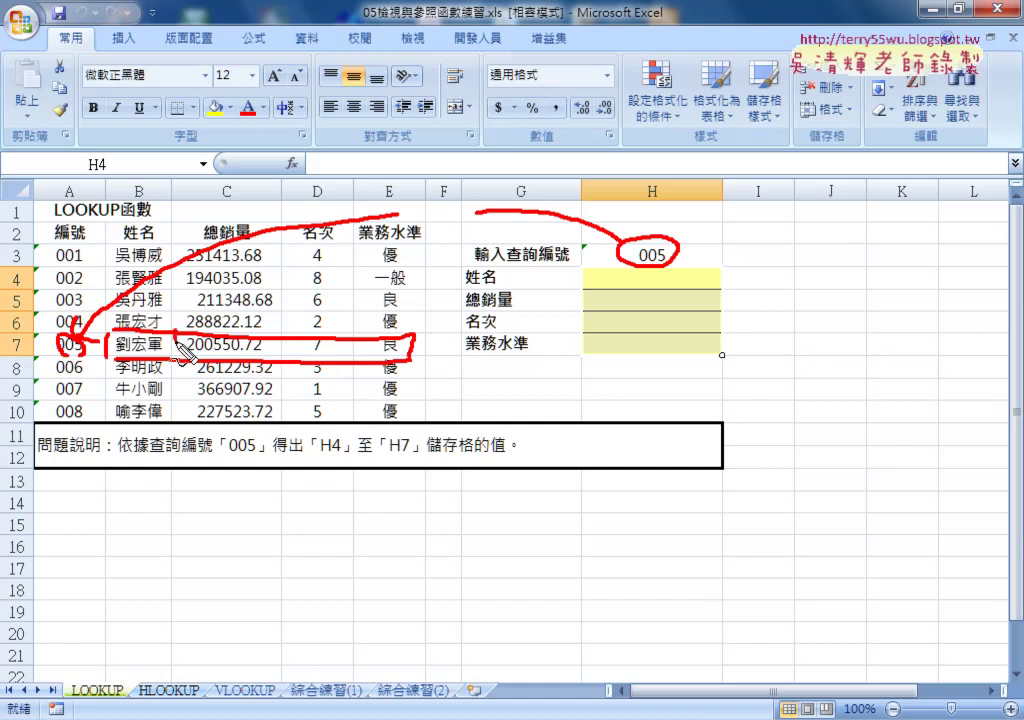
left_click_drag(275, 343, 277, 358)
left_click_drag(343, 334, 344, 357)
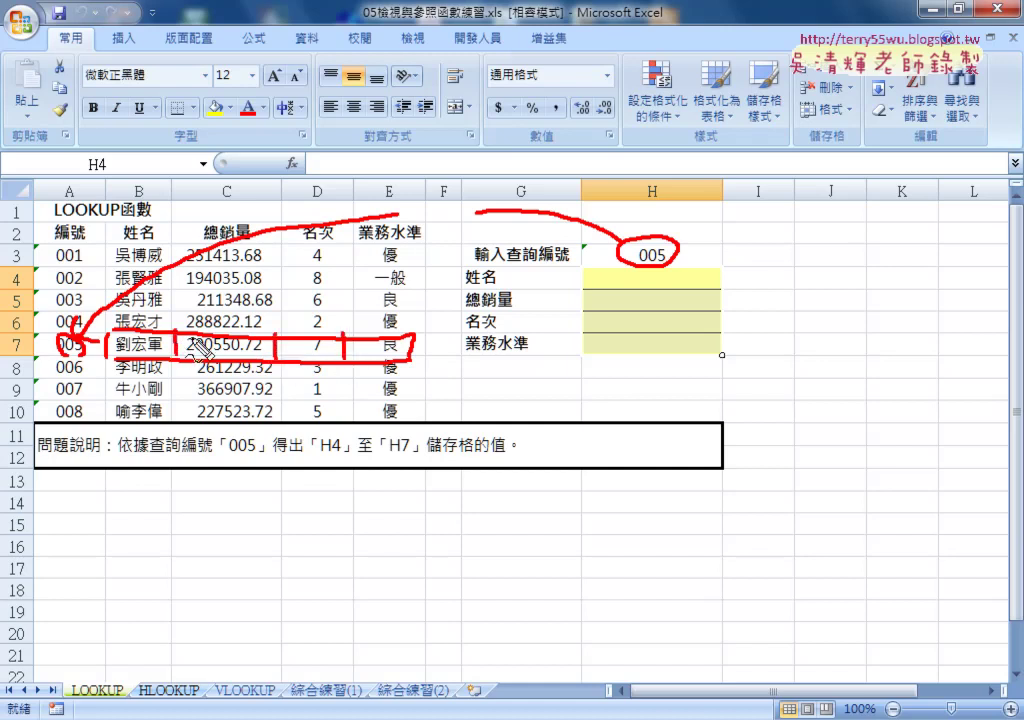
mouse_move(588, 270)
left_mouse_down()
mouse_move(575, 350)
mouse_move(651, 283)
mouse_move(704, 315)
mouse_move(591, 352)
left_mouse_up()
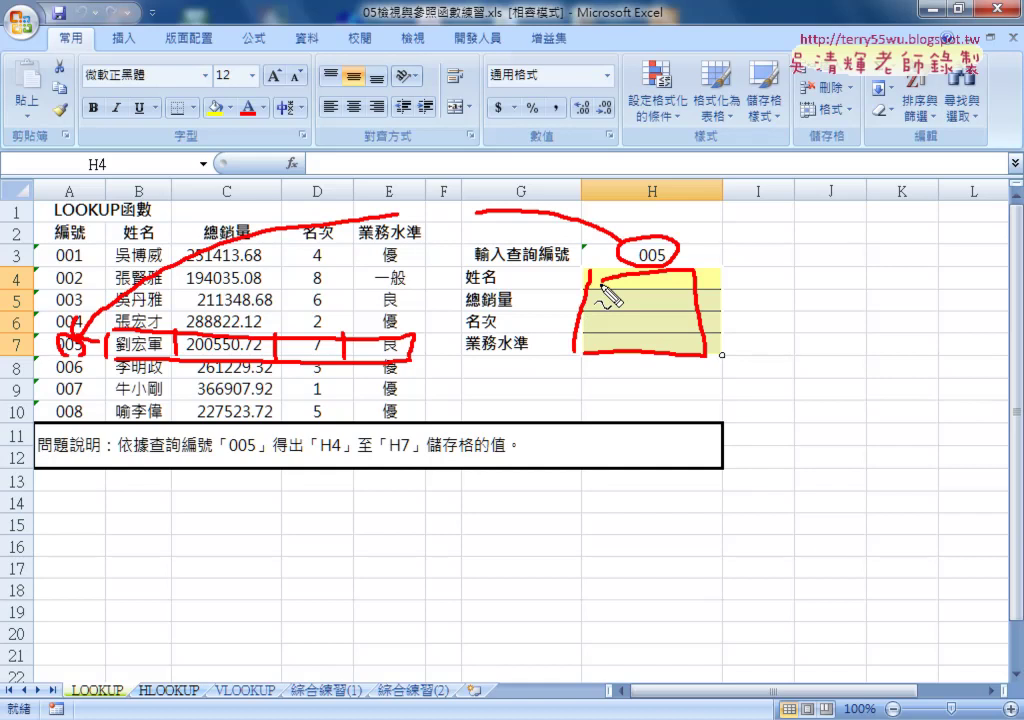
key("Escape")
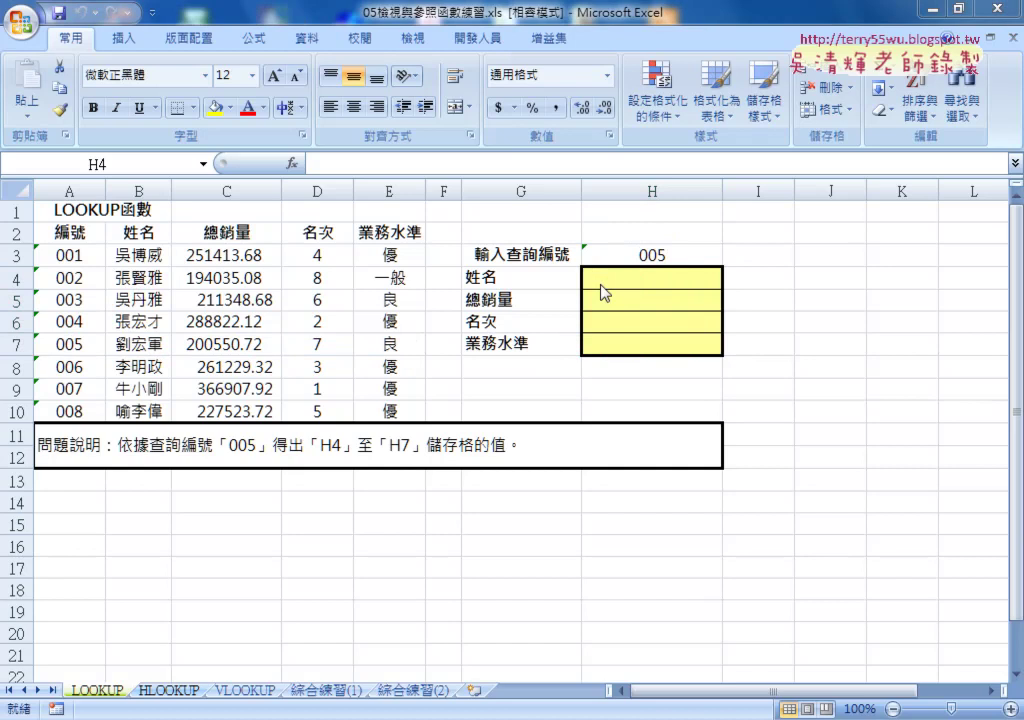
With H4 selected, bring up Insert Function and pick the 檢視與參照 (lookup and reference) category
left_click(647, 277)
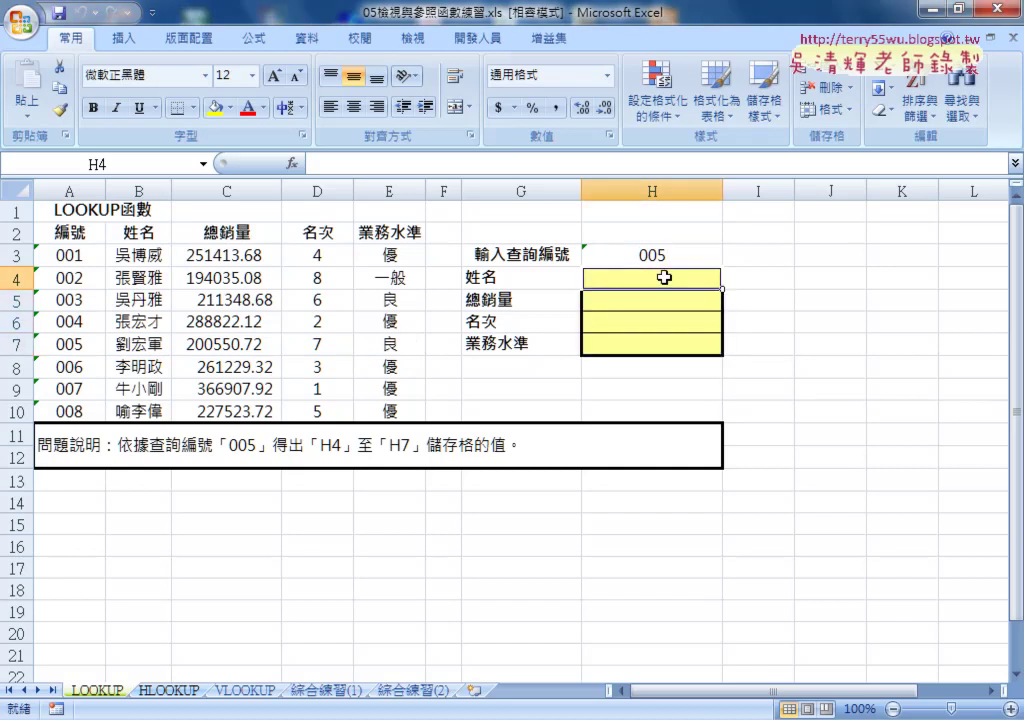
left_click(291, 163)
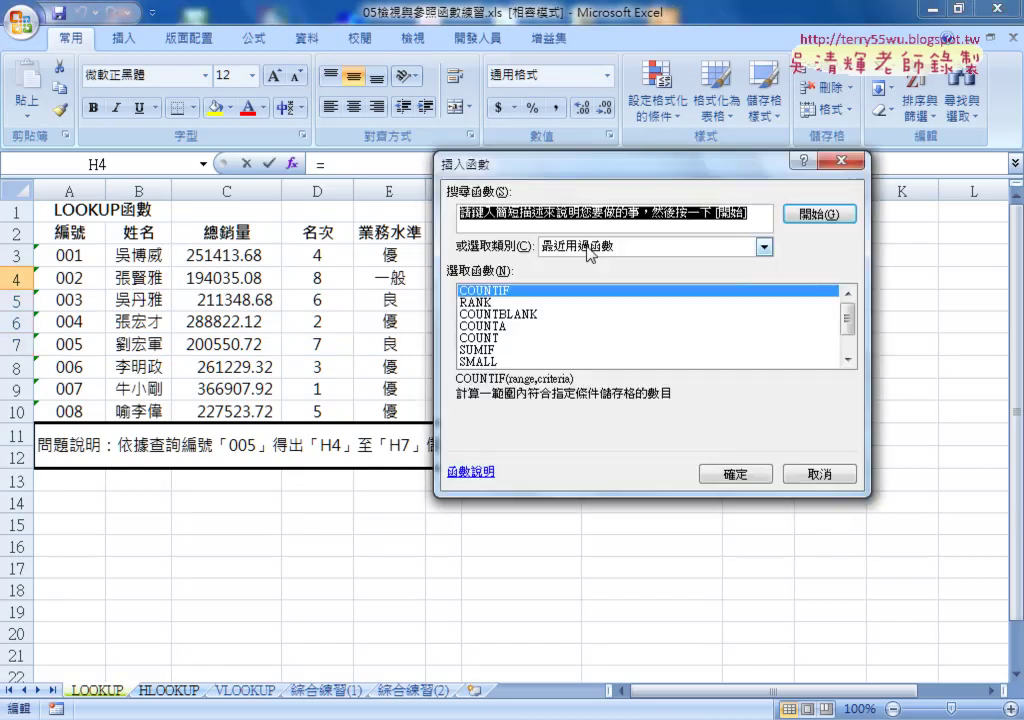
left_click_drag(475, 167, 400, 161)
left_click(620, 231)
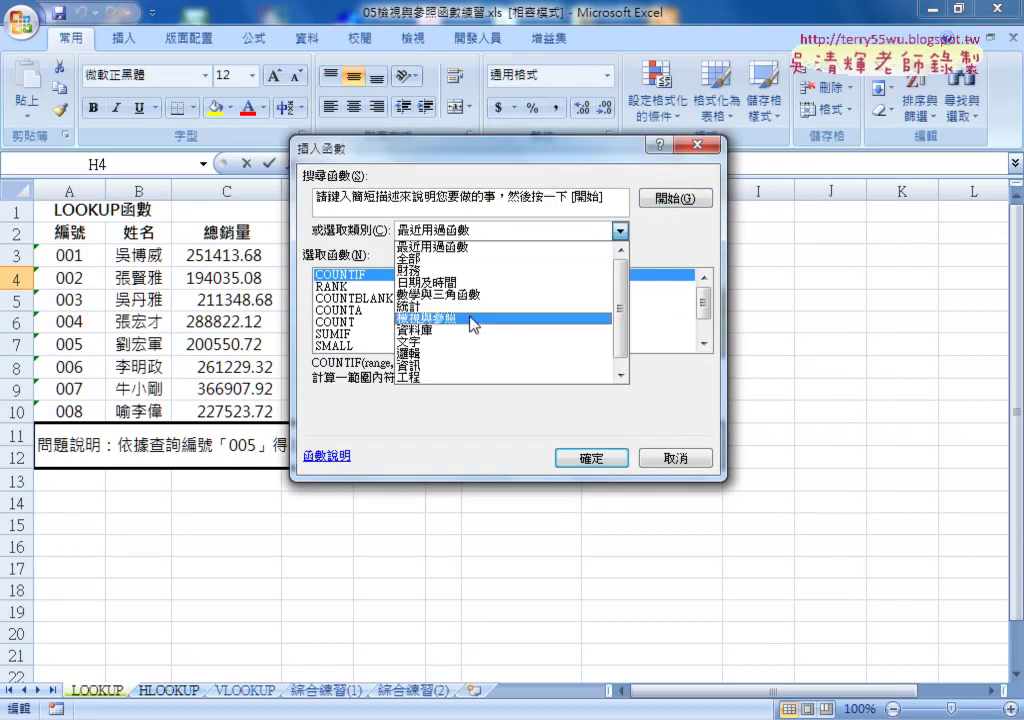
left_click(470, 322)
left_click_drag(704, 297, 706, 305)
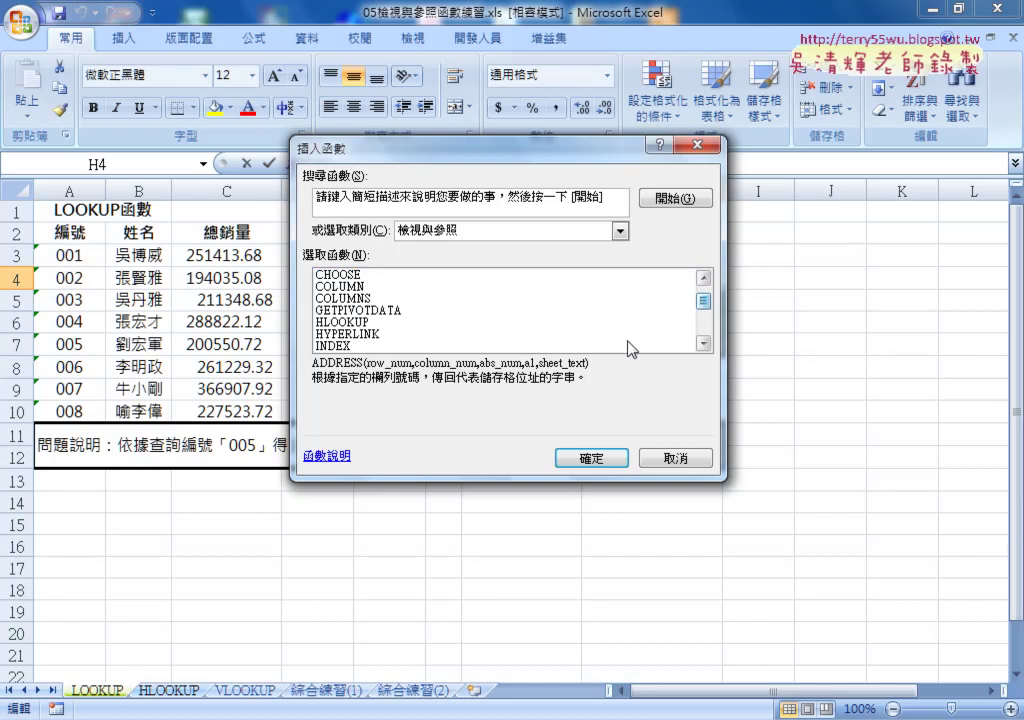
Preview INDEX, INDIRECT, LOOKUP and OFFSET, then choose VLOOKUP and confirm it
left_click(480, 347)
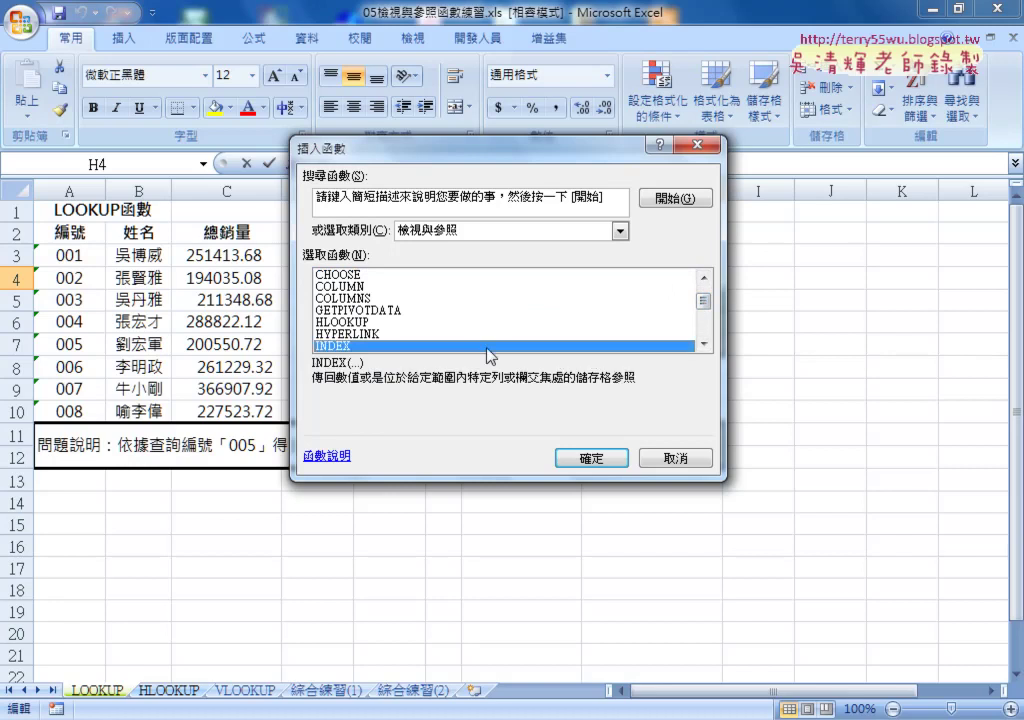
left_click(705, 343)
left_click(705, 343)
left_click(705, 343)
left_click(705, 343)
left_click(418, 311)
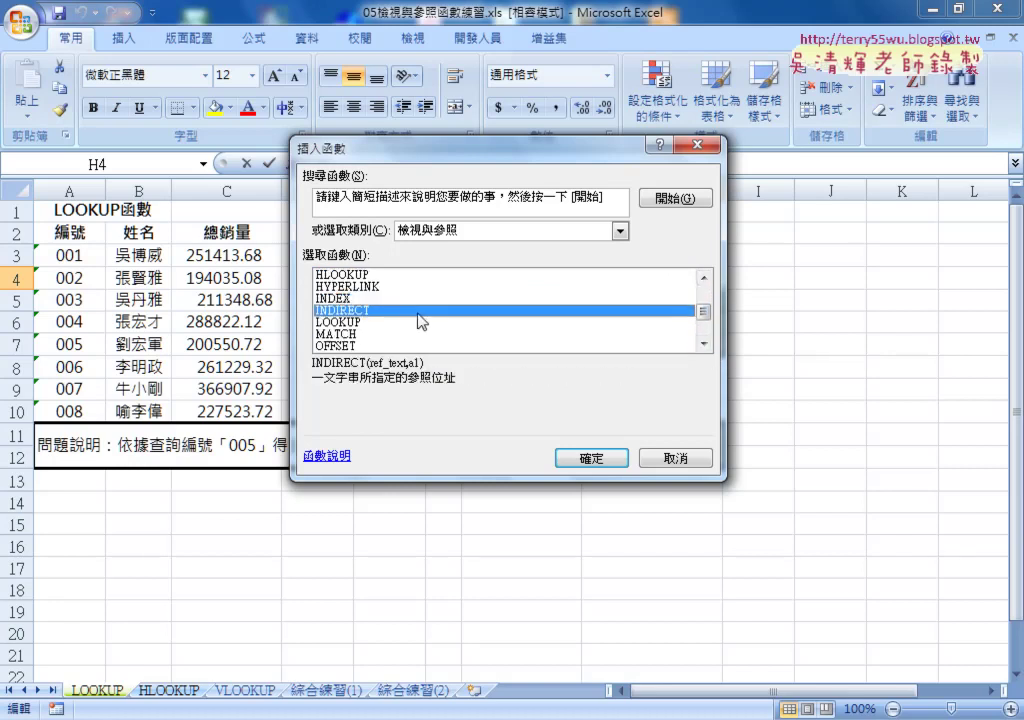
left_click(418, 322)
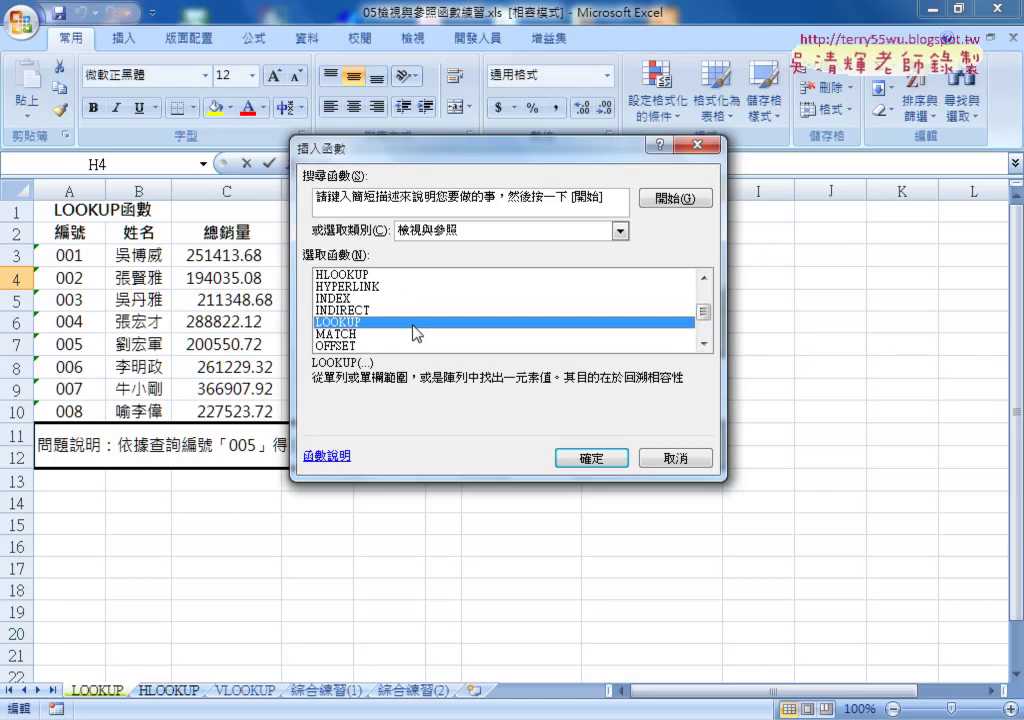
left_click(705, 344)
left_click(705, 344)
left_click(705, 344)
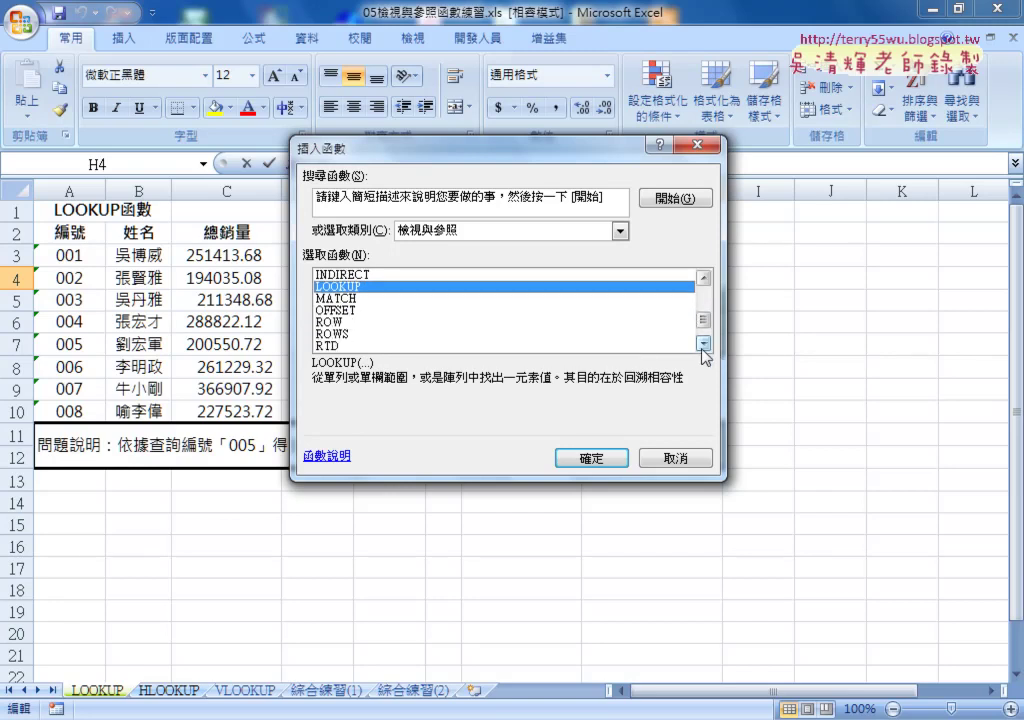
left_click(413, 311)
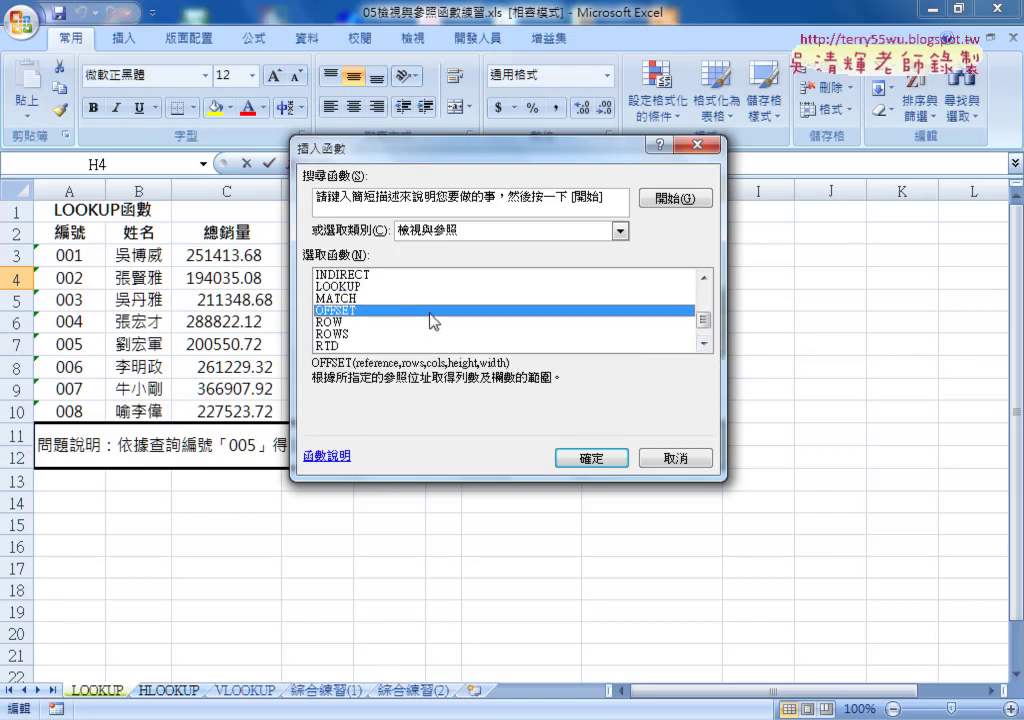
left_click_drag(711, 319, 706, 332)
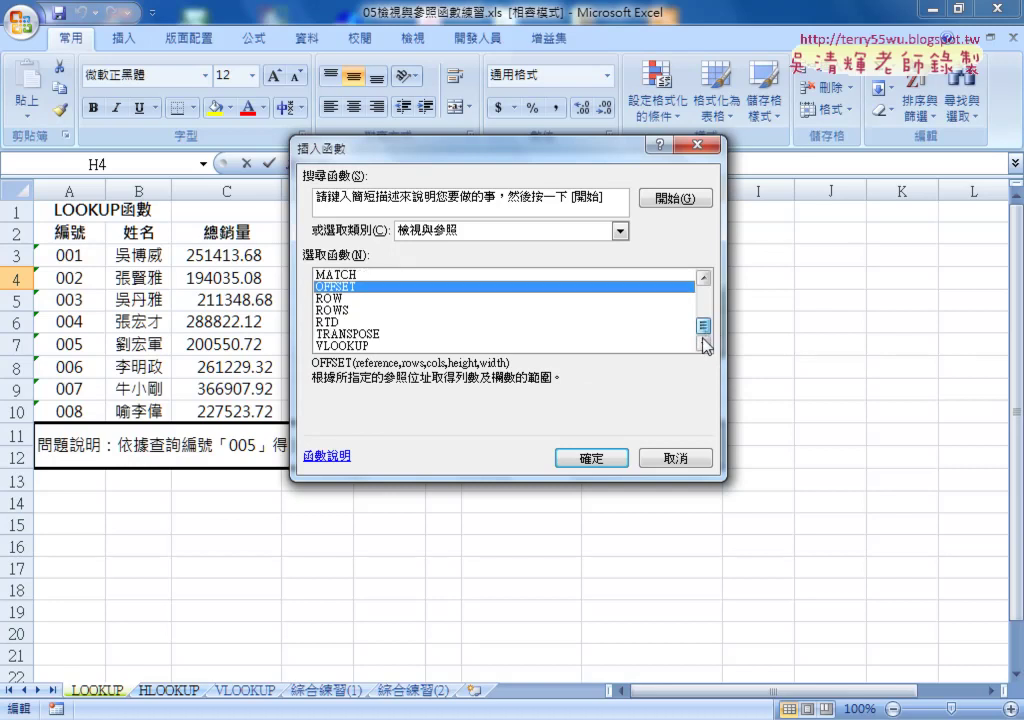
left_click(450, 345)
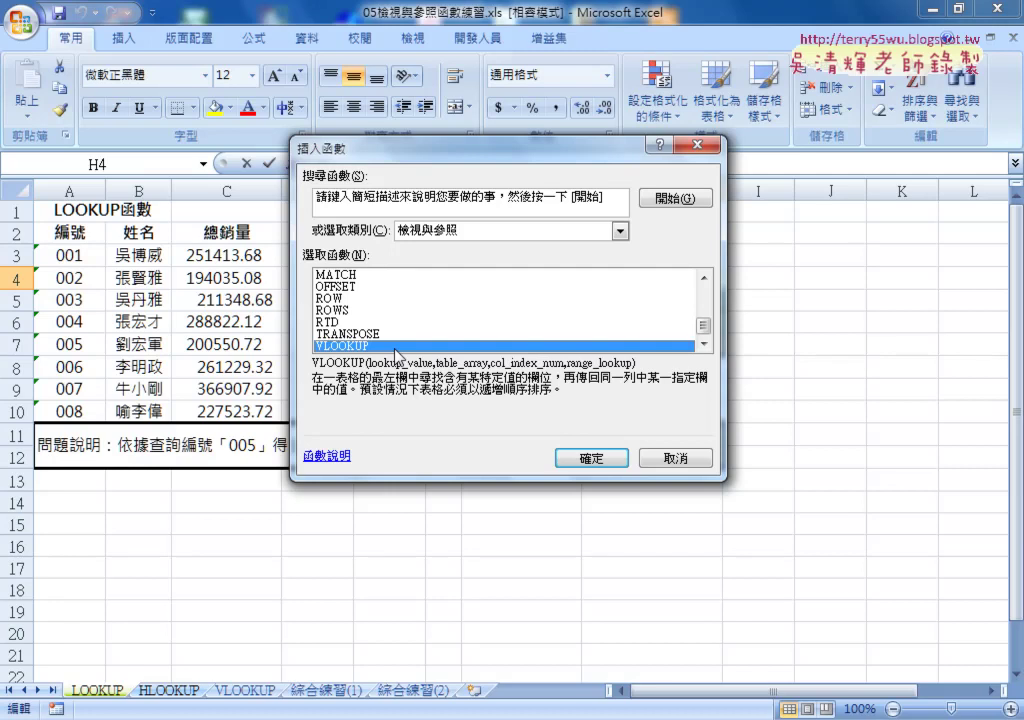
left_click(592, 457)
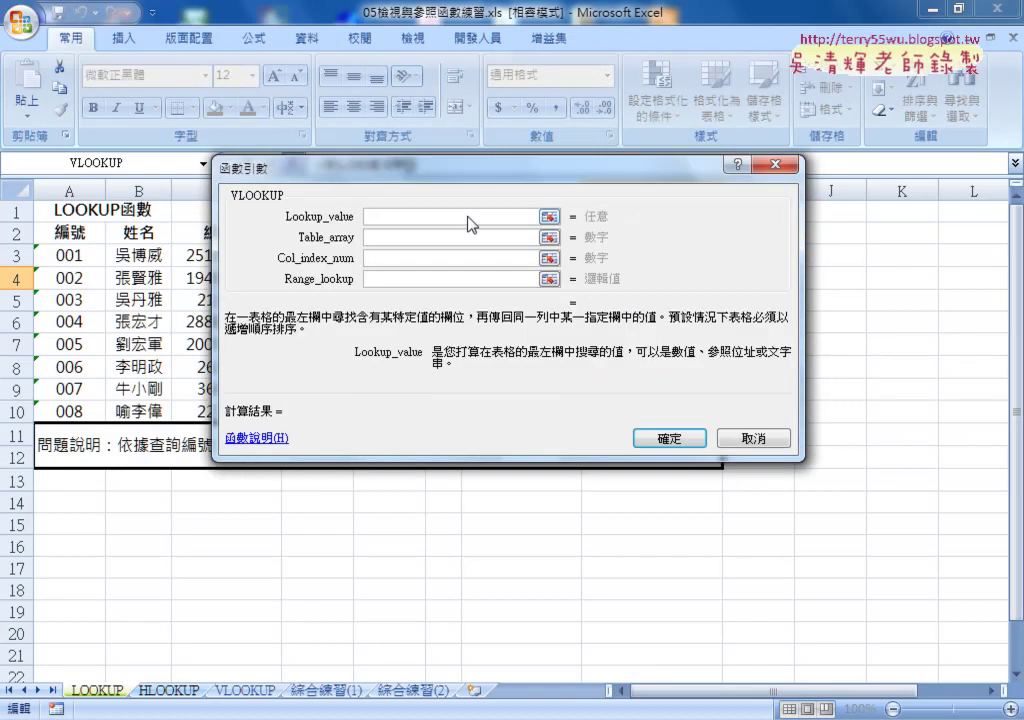
Set Lookup_value to H3 and Table_array to A3:E10 in the VLOOKUP arguments
left_click_drag(458, 230, 469, 345)
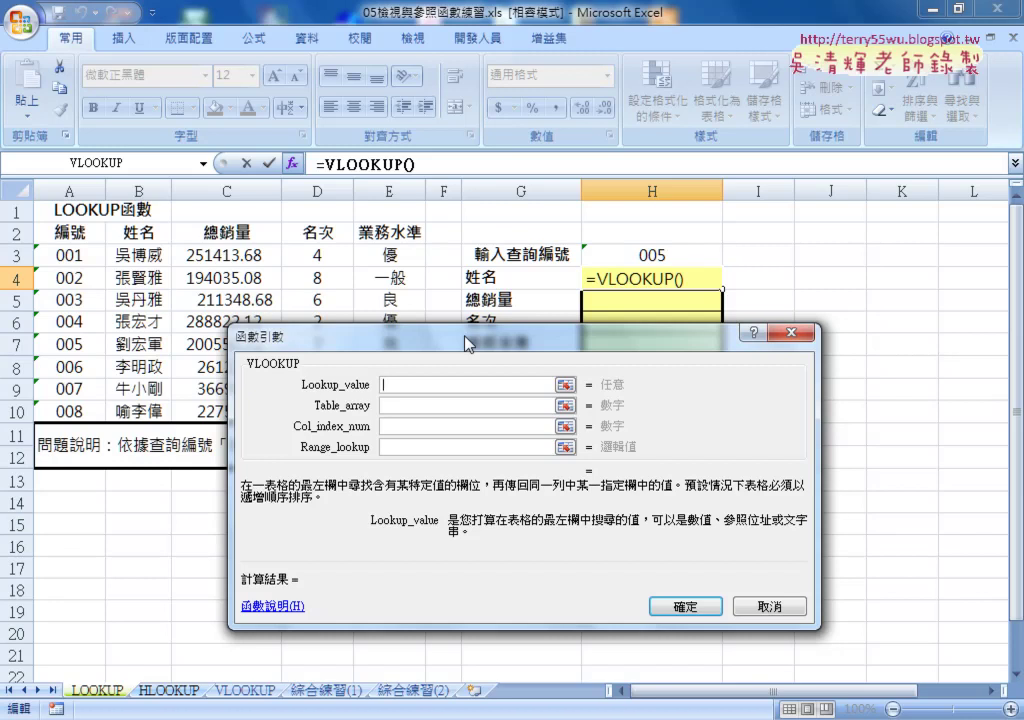
left_click(664, 256)
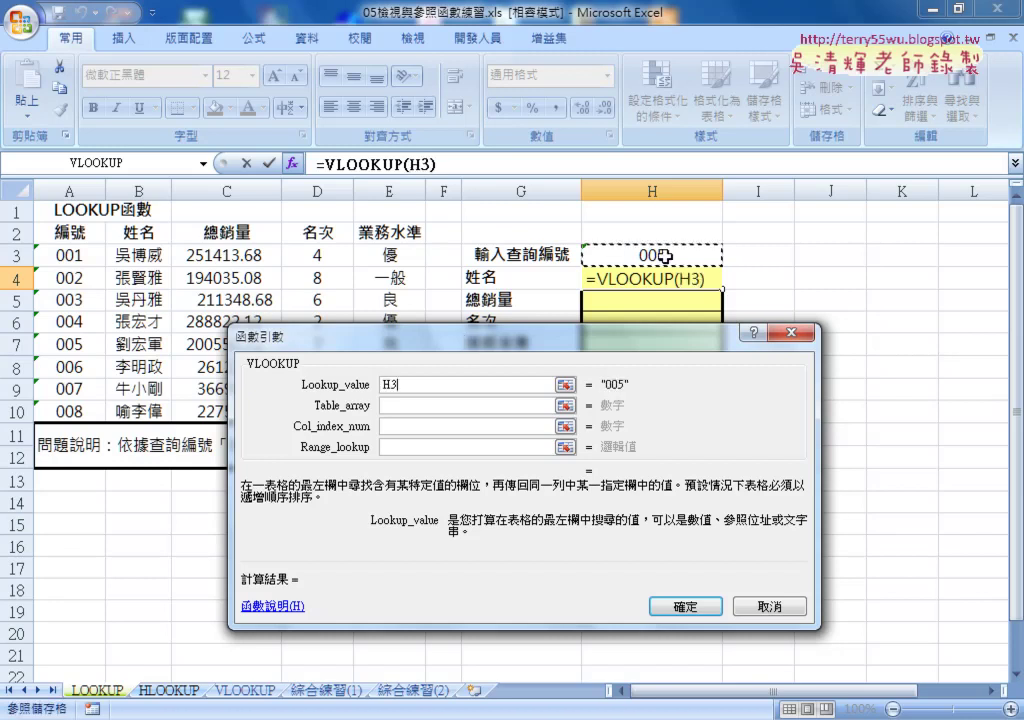
left_click(402, 409)
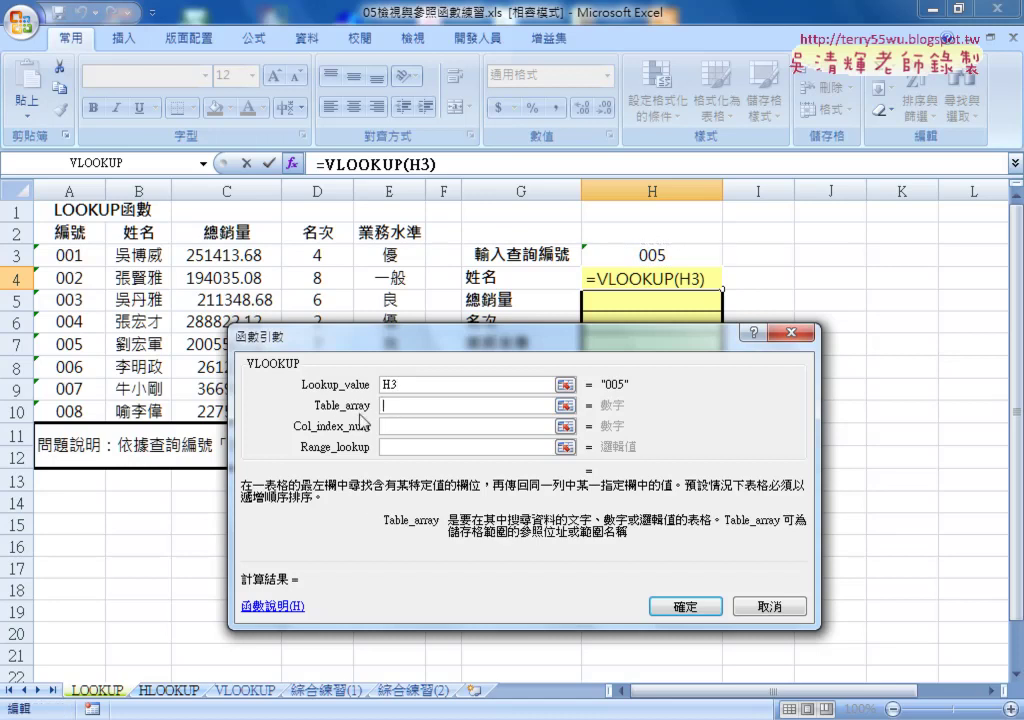
left_click_drag(428, 368, 574, 387)
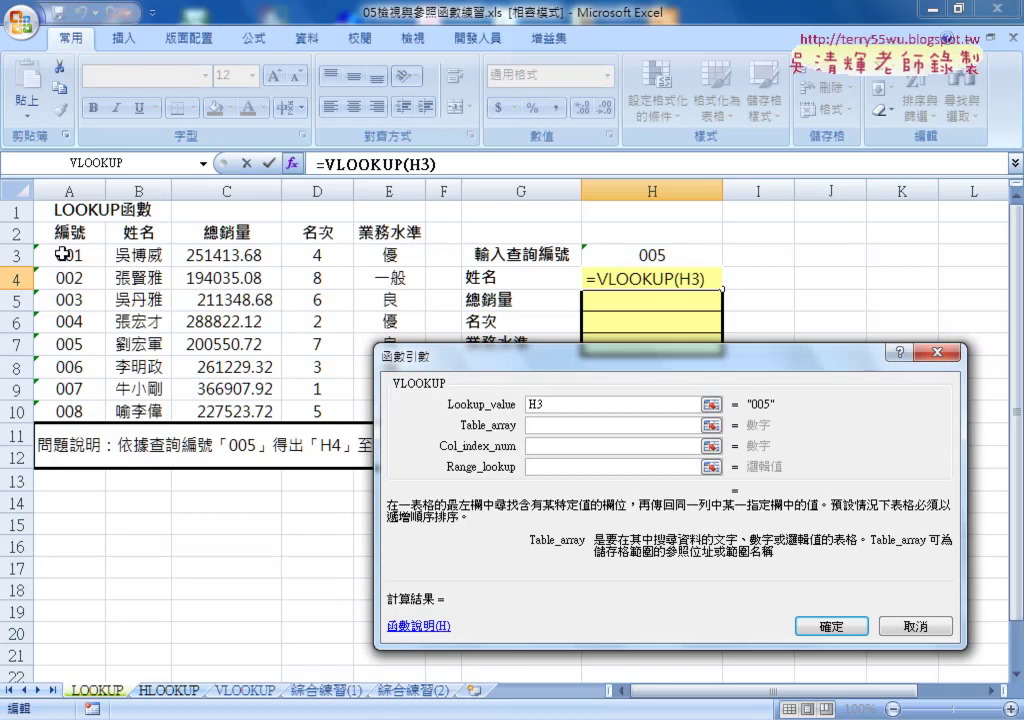
left_click_drag(62, 254, 372, 412)
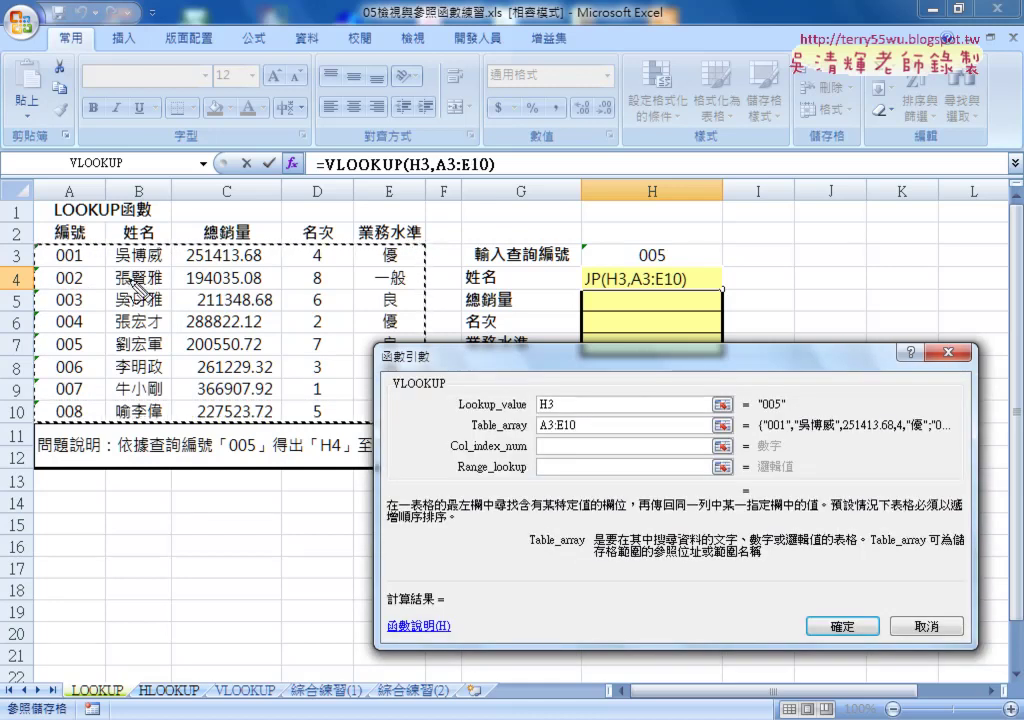
Annotate the table, code 005 in A7, the column index argument and column numbers 1 and 2, then clear the ink
mouse_move(40, 241)
left_mouse_down()
mouse_move(80, 237)
mouse_move(38, 265)
mouse_move(38, 410)
mouse_move(295, 245)
mouse_move(400, 406)
mouse_move(40, 410)
left_mouse_up()
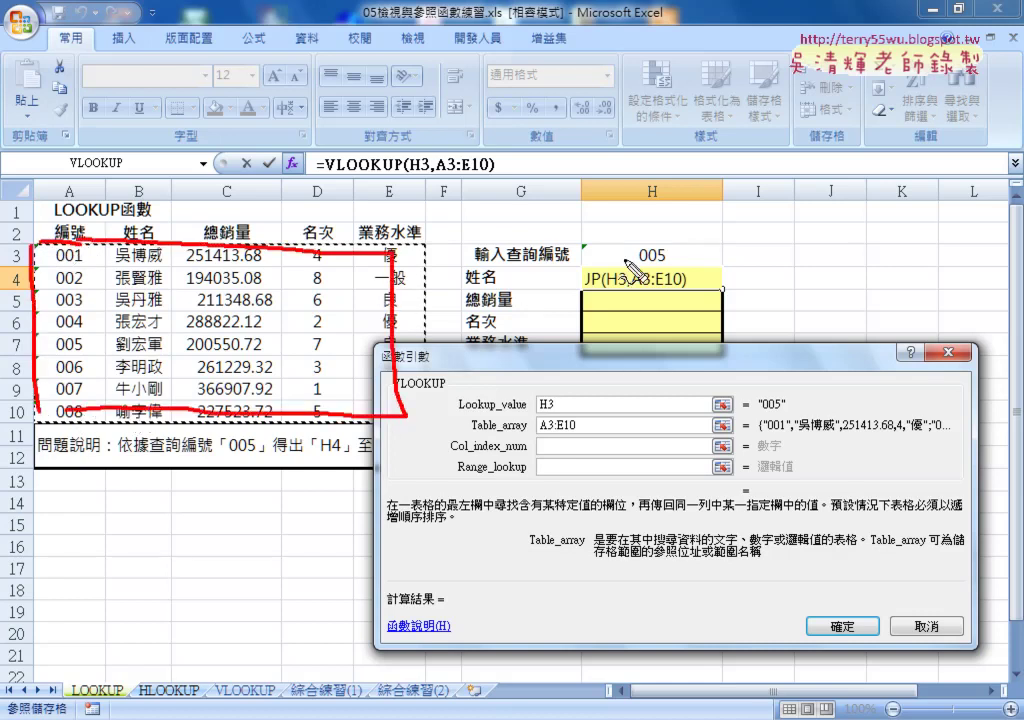
mouse_move(645, 245)
left_mouse_down()
mouse_move(650, 252)
mouse_move(630, 232)
mouse_move(520, 195)
mouse_move(228, 136)
mouse_move(86, 238)
left_mouse_up()
mouse_move(108, 368)
left_mouse_down()
mouse_move(88, 366)
mouse_move(92, 352)
left_mouse_up()
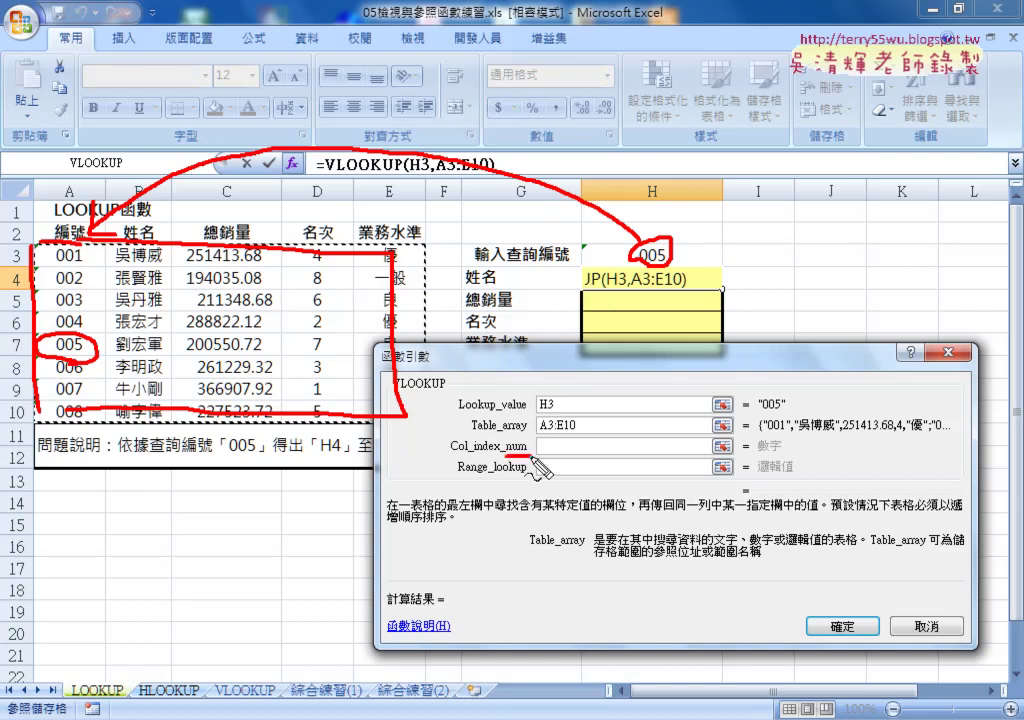
left_click_drag(530, 456, 452, 453)
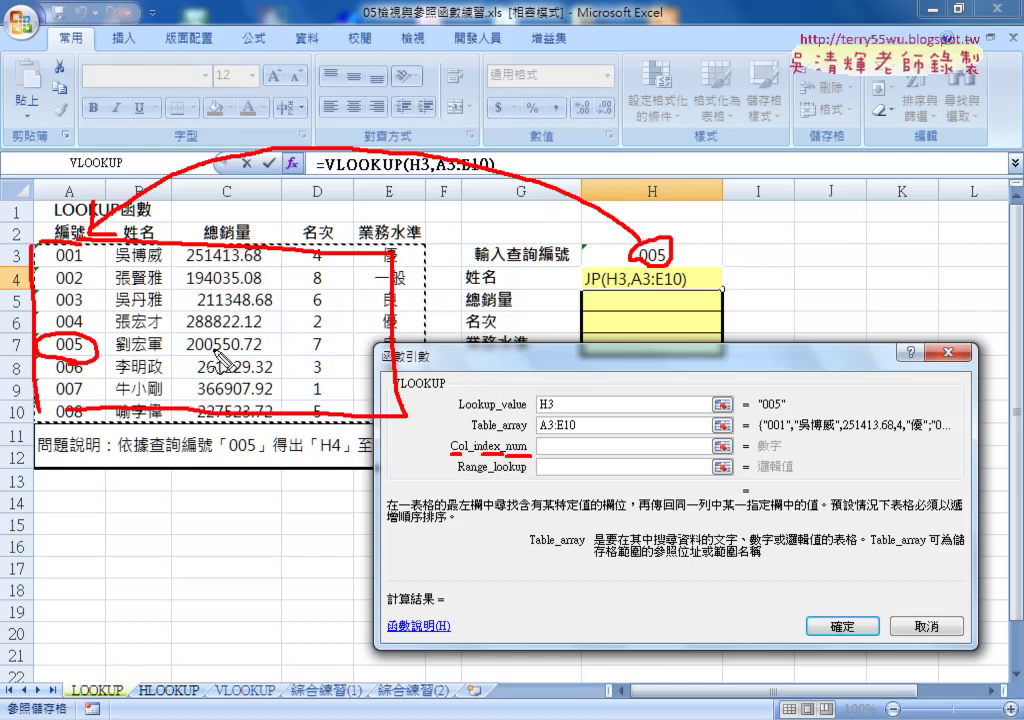
left_click_drag(93, 352, 97, 356)
left_click_drag(52, 163, 56, 200)
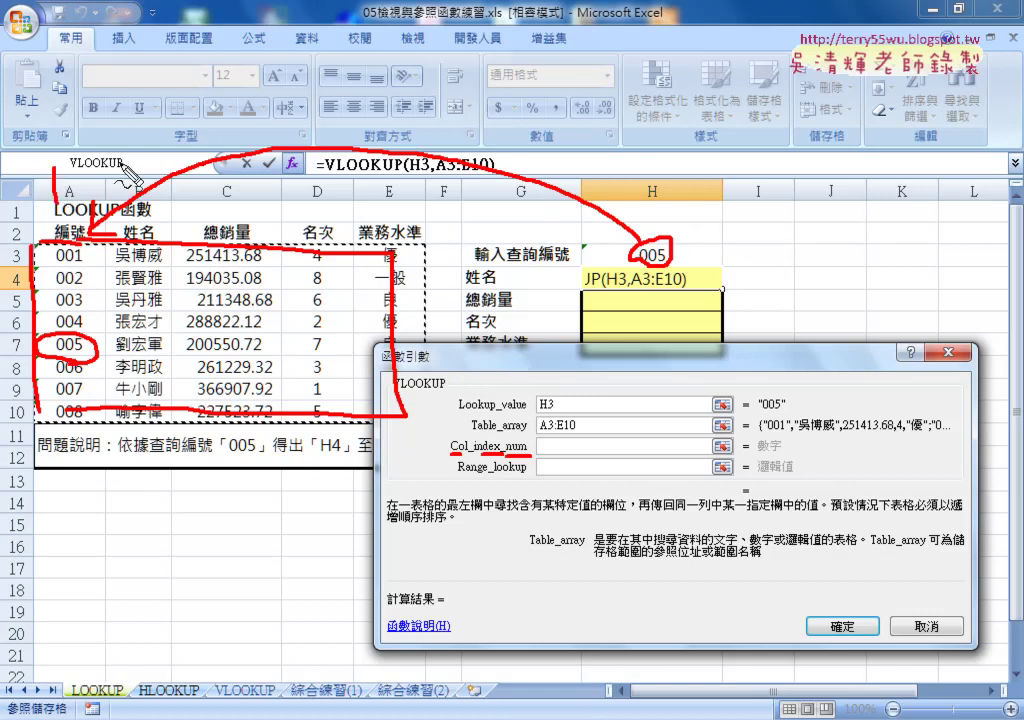
left_click_drag(113, 168, 160, 192)
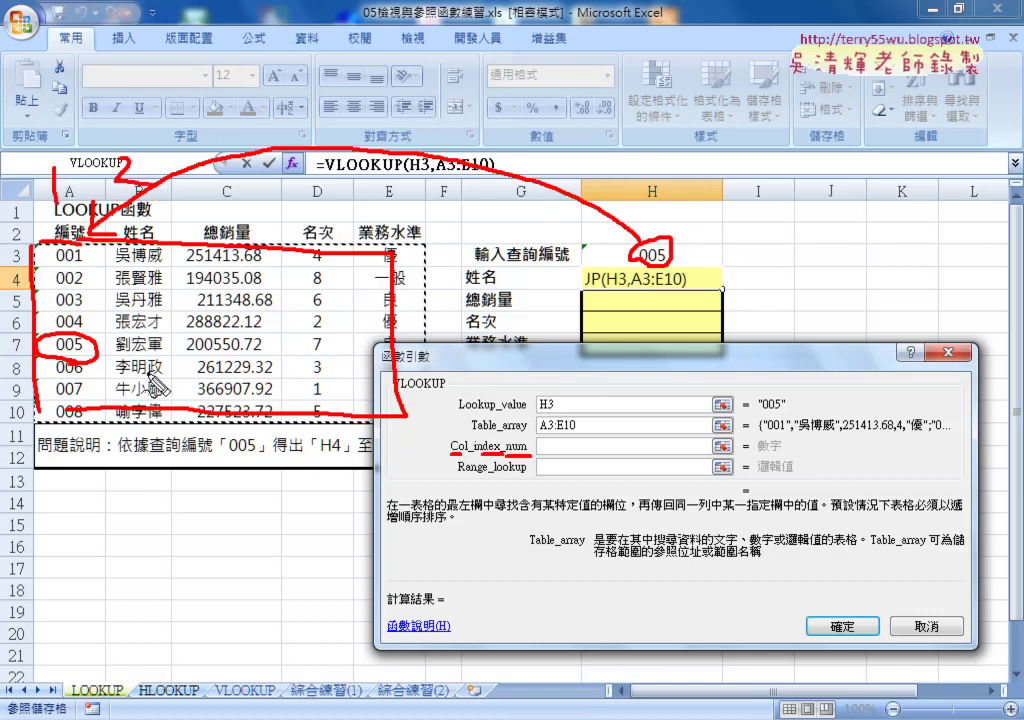
key("Escape")
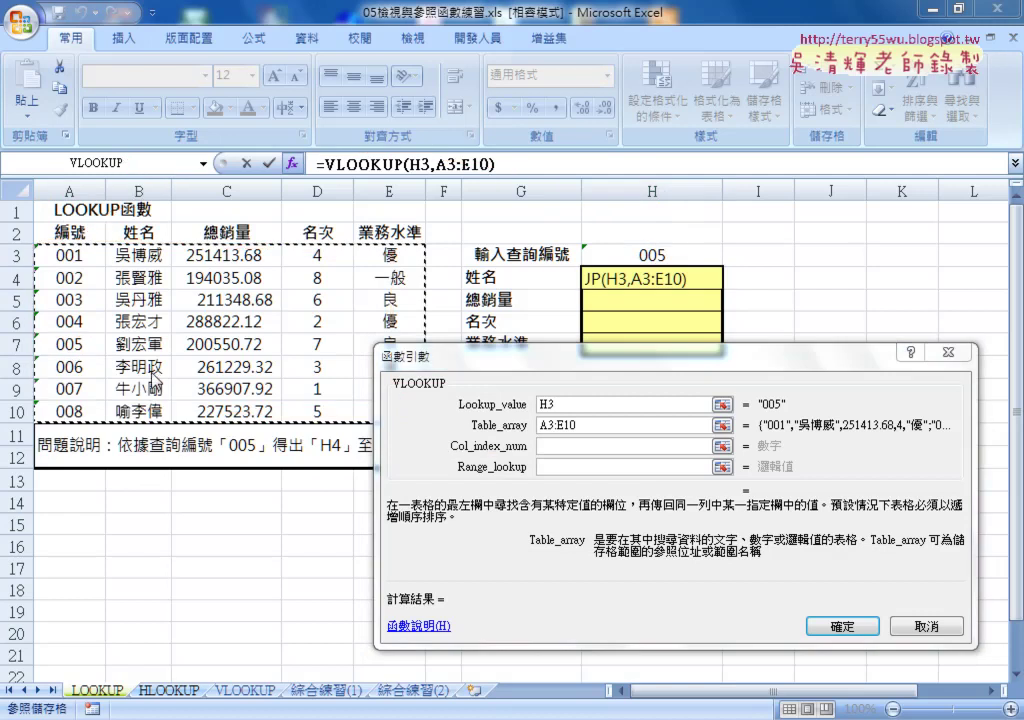
left_click(537, 446)
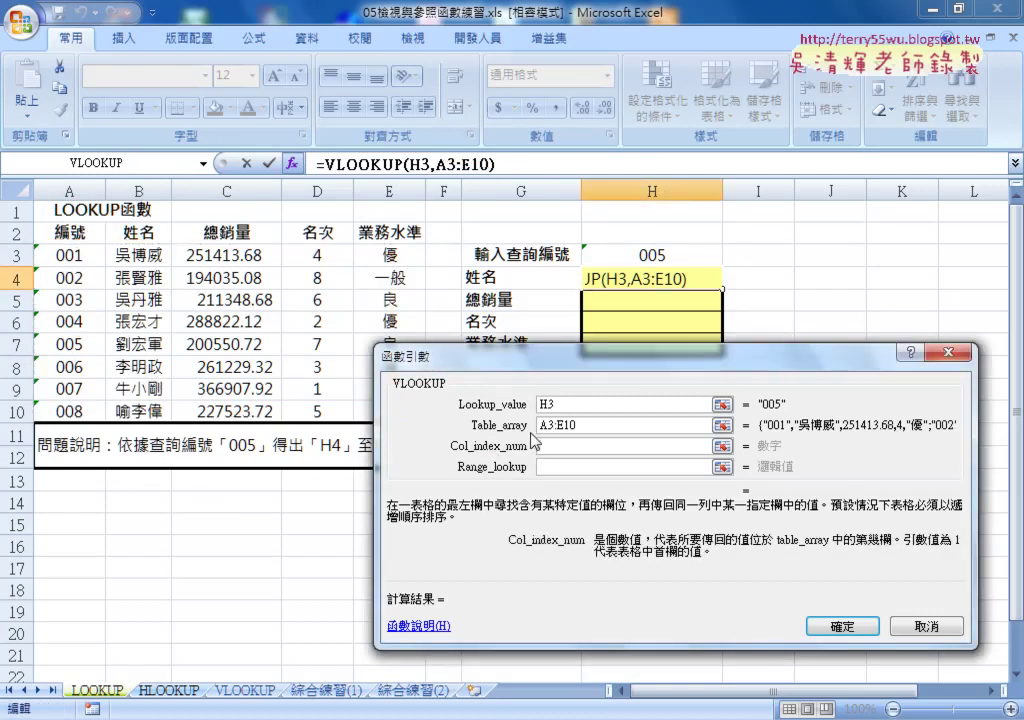
type("2")
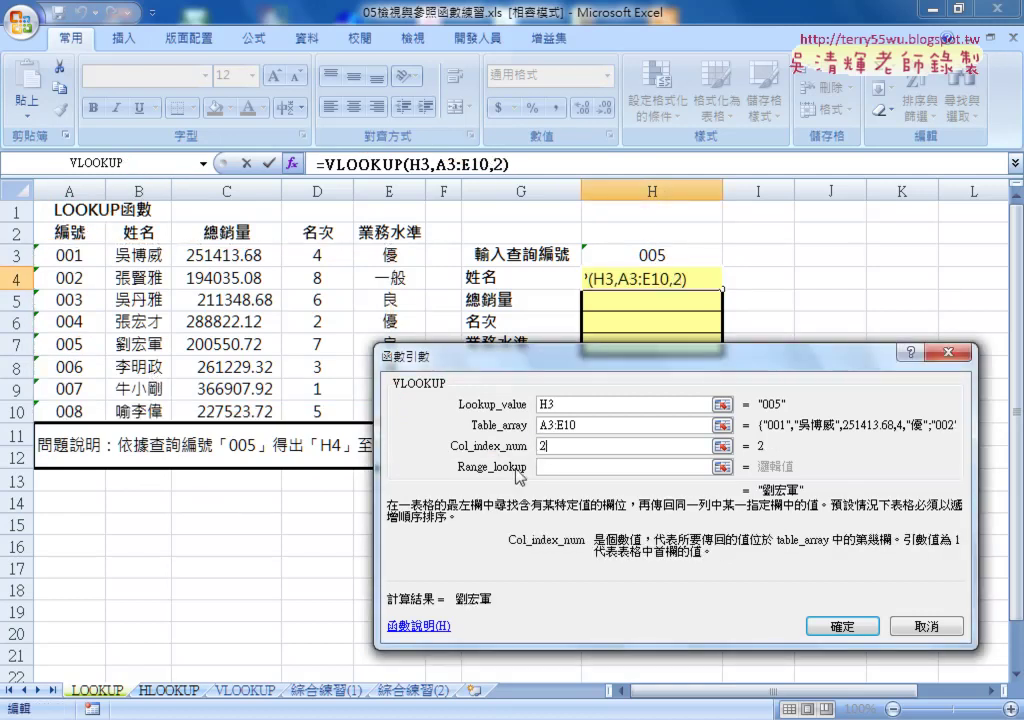
left_click(550, 467)
type("0")
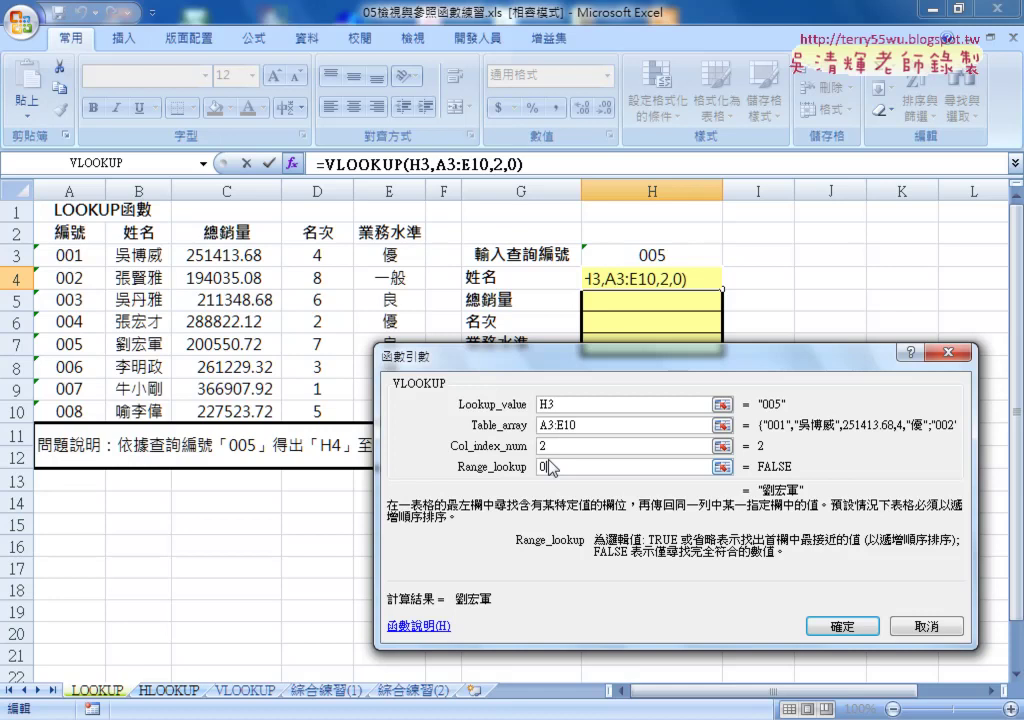
key("BackSpace")
type("1")
key("BackSpace")
type("0")
left_click(840, 625)
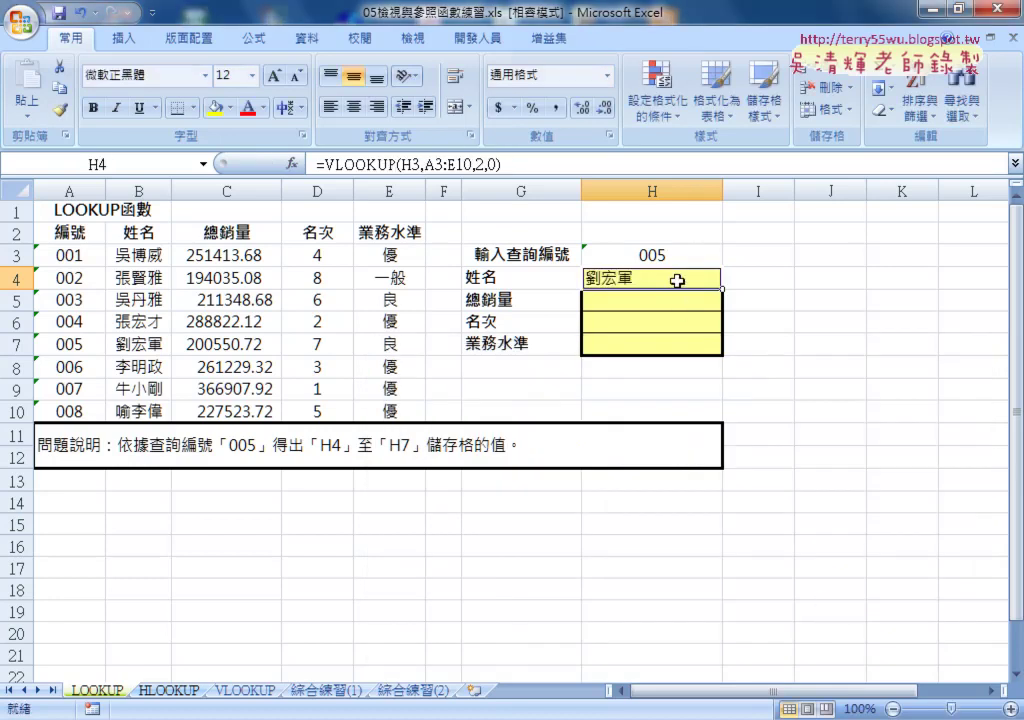
Check the name in B7, then select H4 and highlight =VLOOKUP(H3,A3:E10,2,0) in the formula bar
left_click(141, 347)
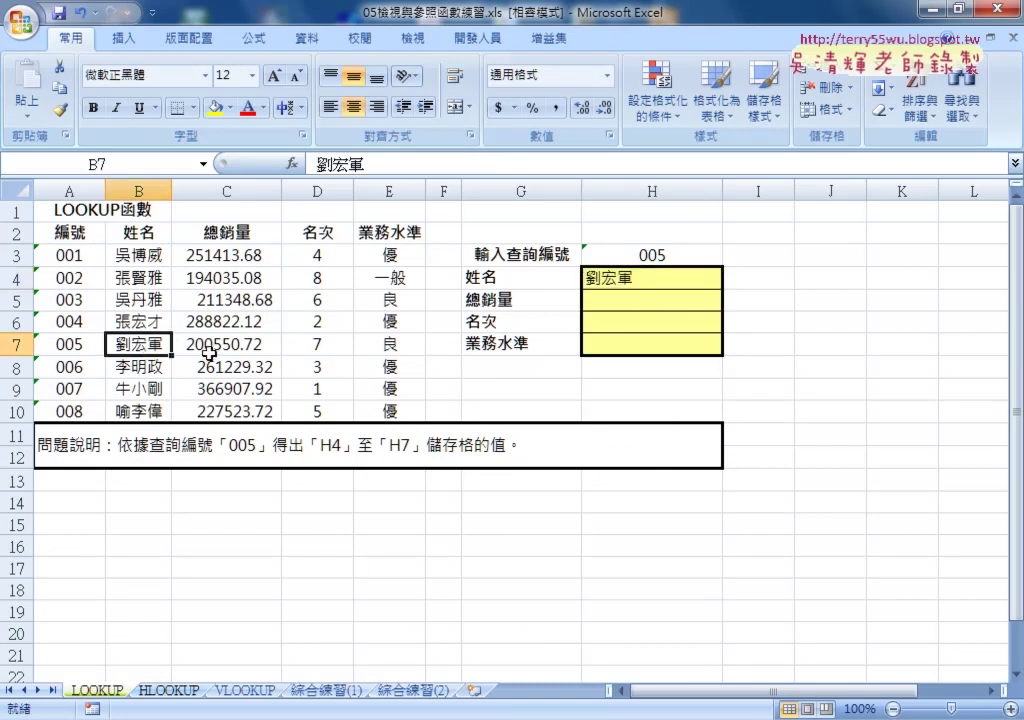
left_click(643, 298)
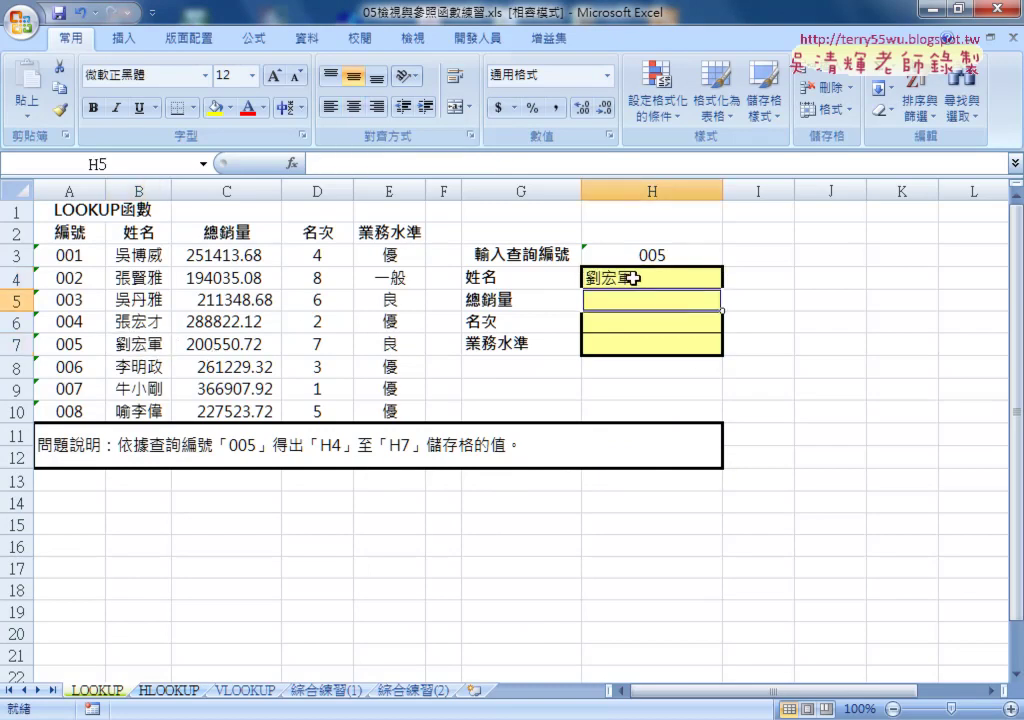
left_click(633, 279)
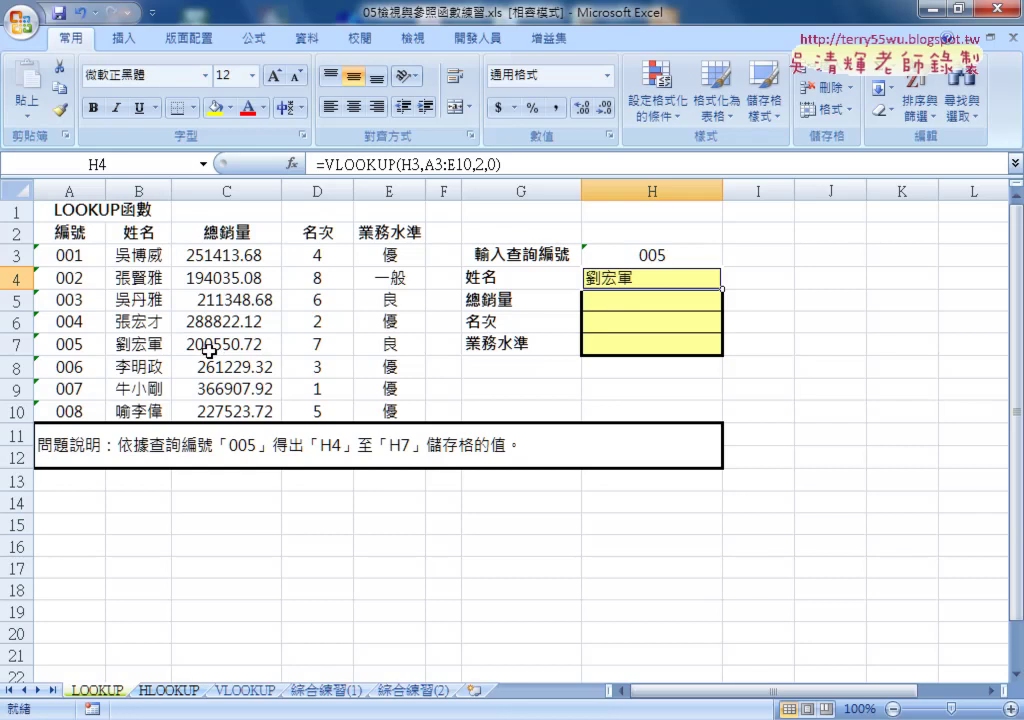
left_click_drag(522, 163, 305, 163)
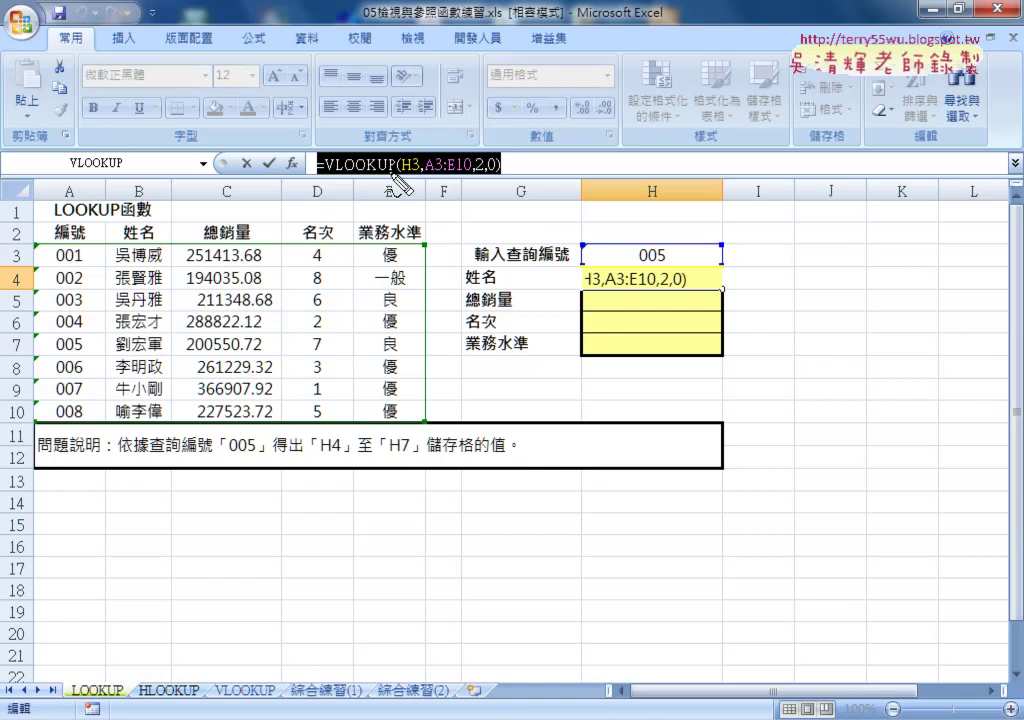
left_click_drag(318, 173, 500, 172)
left_click_drag(438, 182, 556, 320)
left_click_drag(480, 157, 490, 176)
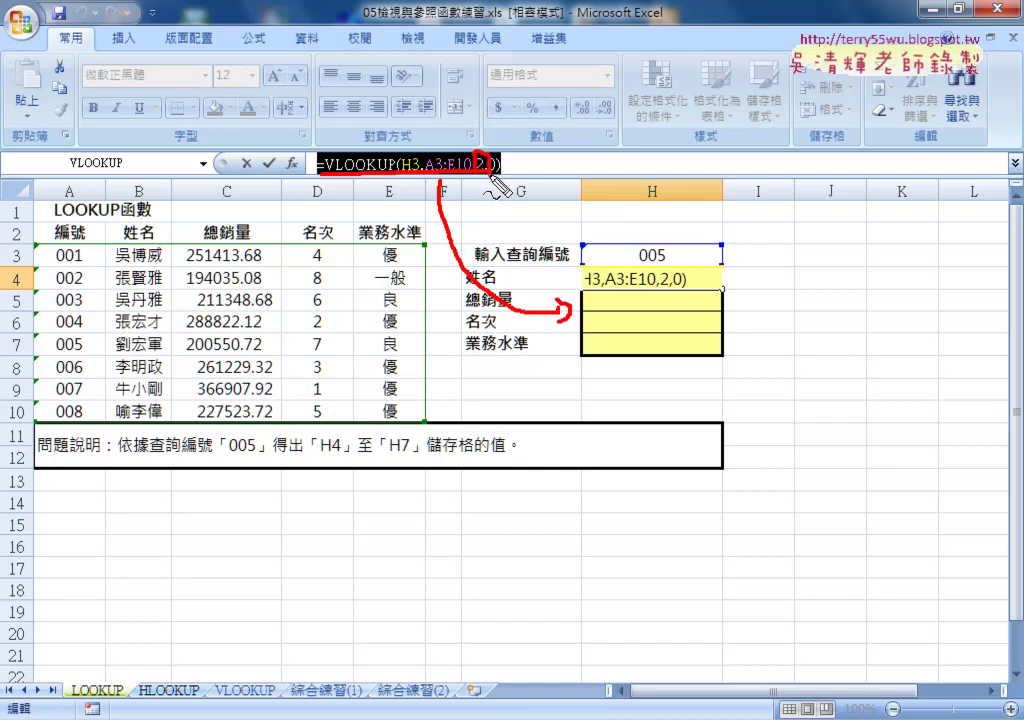
left_click_drag(470, 112, 474, 134)
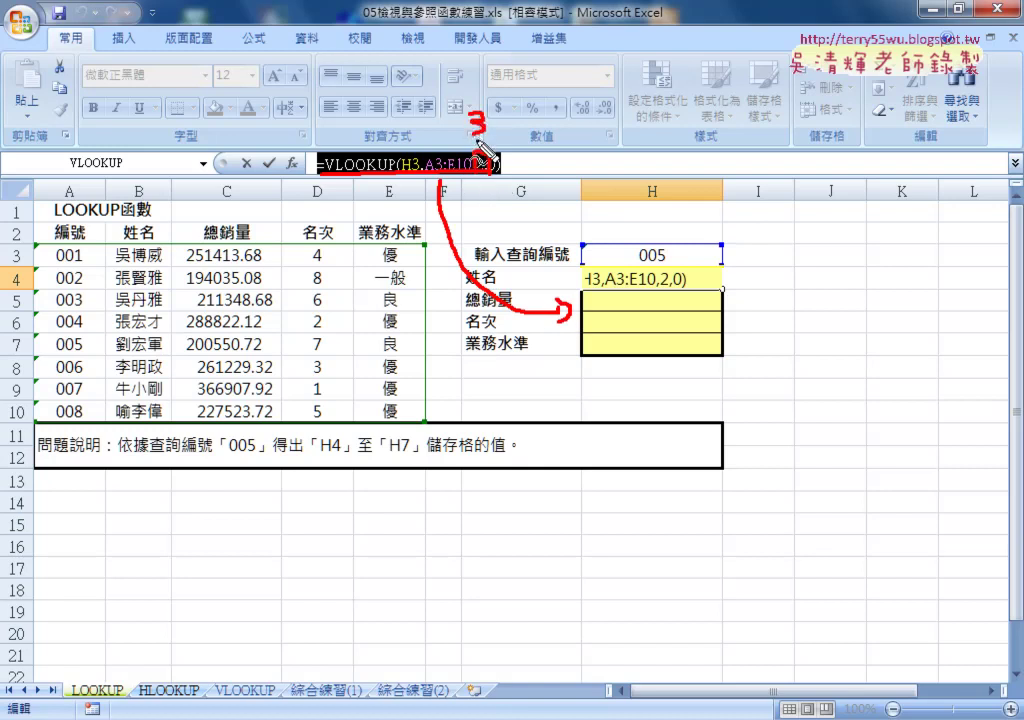
mouse_move(604, 292)
left_mouse_down()
mouse_move(632, 340)
mouse_move(616, 357)
mouse_move(628, 340)
left_mouse_up()
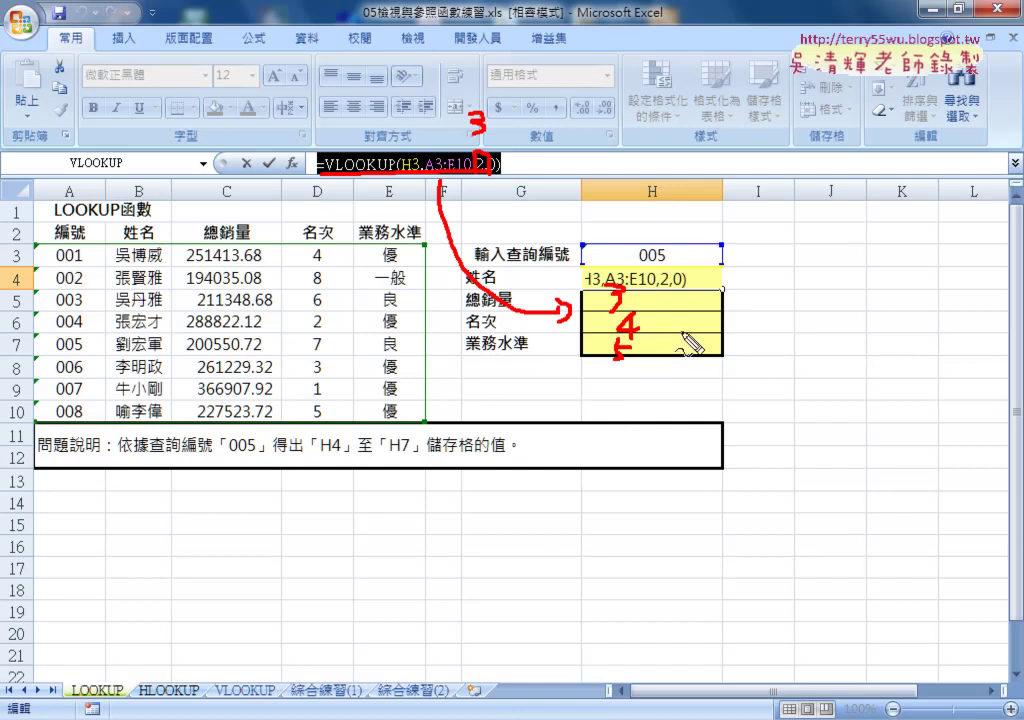
mouse_move(724, 298)
left_mouse_down()
mouse_move(716, 290)
mouse_move(719, 391)
left_mouse_up()
left_click_drag(712, 376, 719, 391)
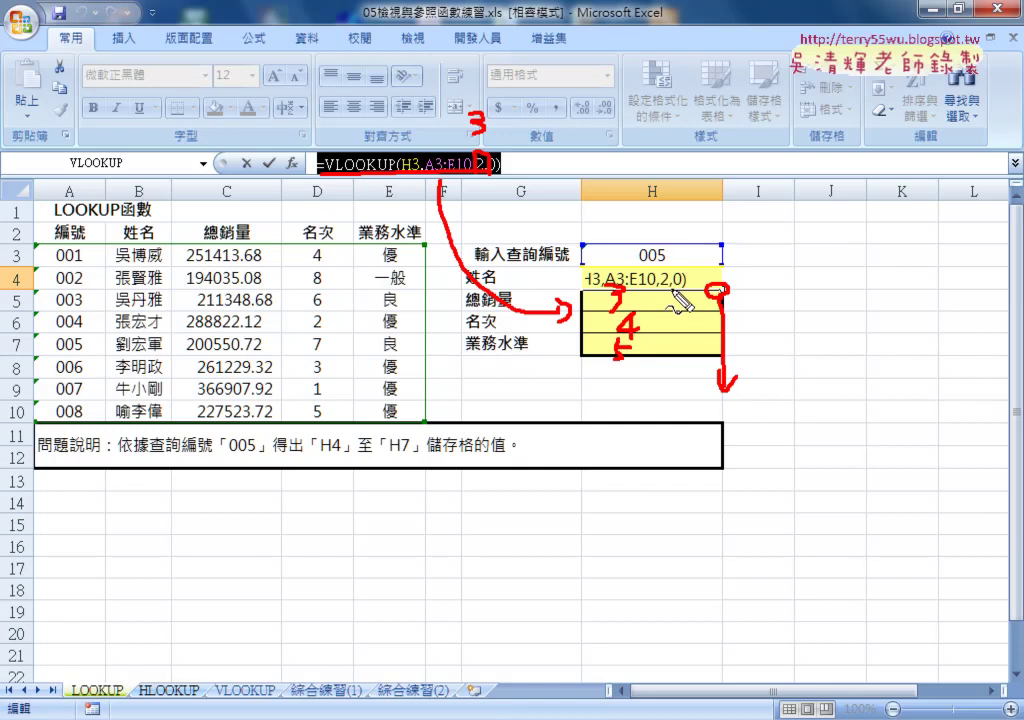
left_click_drag(612, 306, 628, 304)
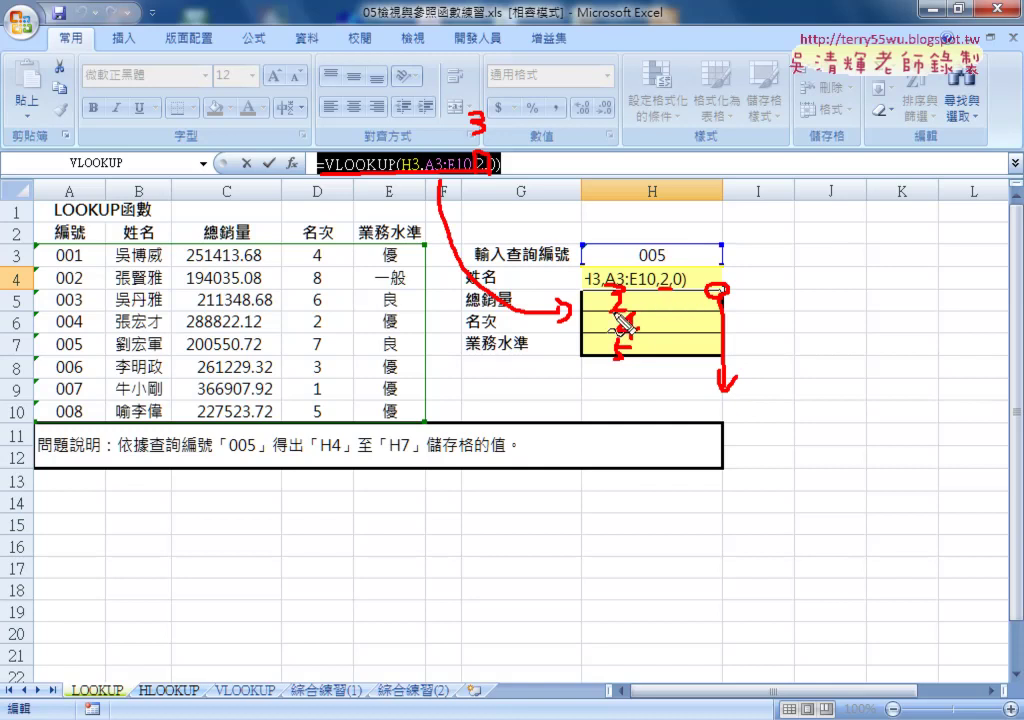
left_click_drag(598, 366, 639, 364)
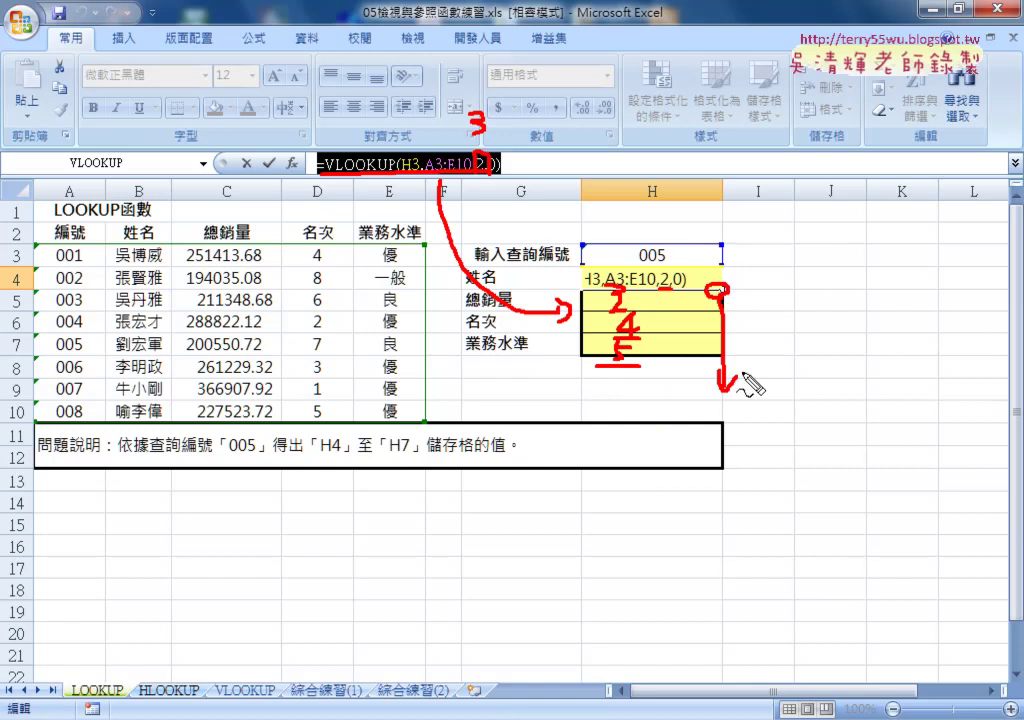
left_click_drag(658, 288, 672, 286)
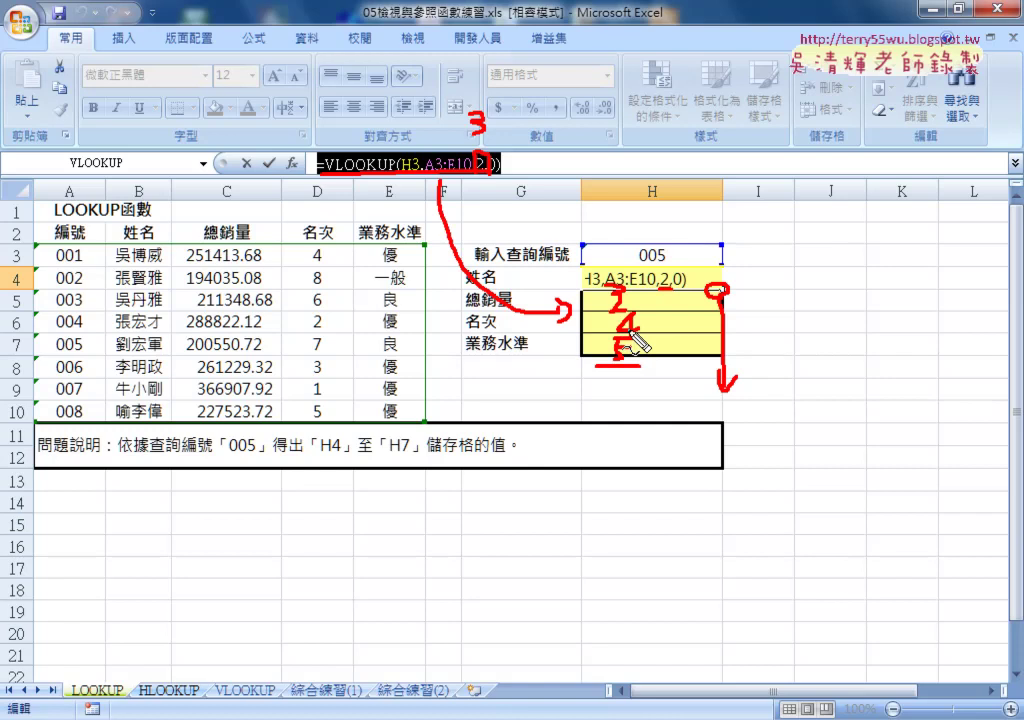
key("Escape")
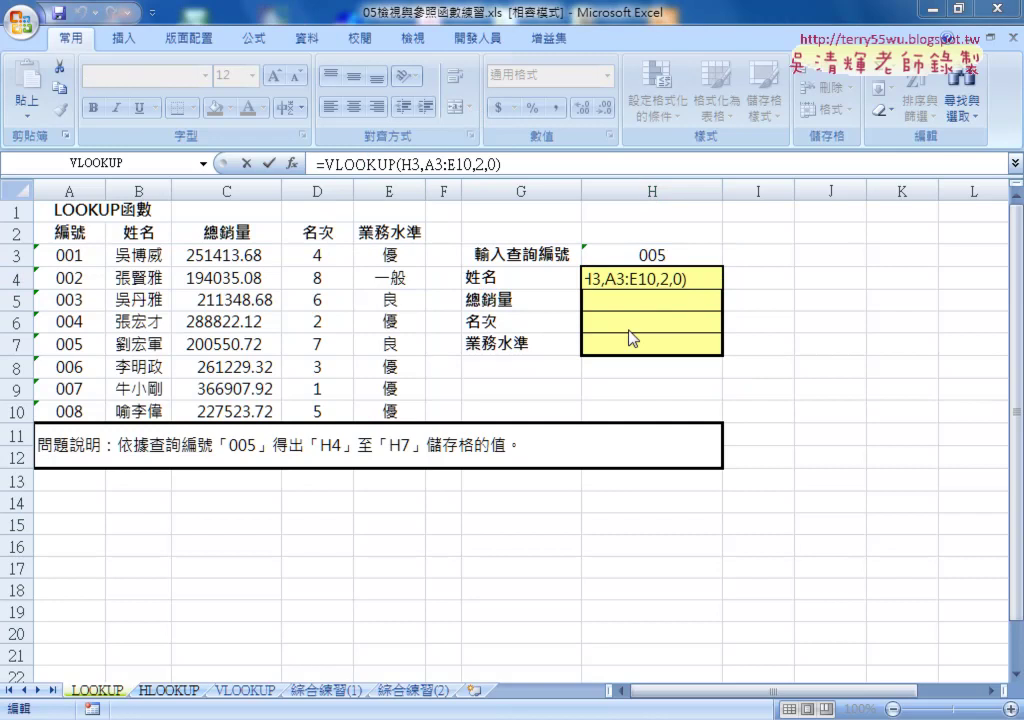
key("shift+Home")
left_click(767, 277)
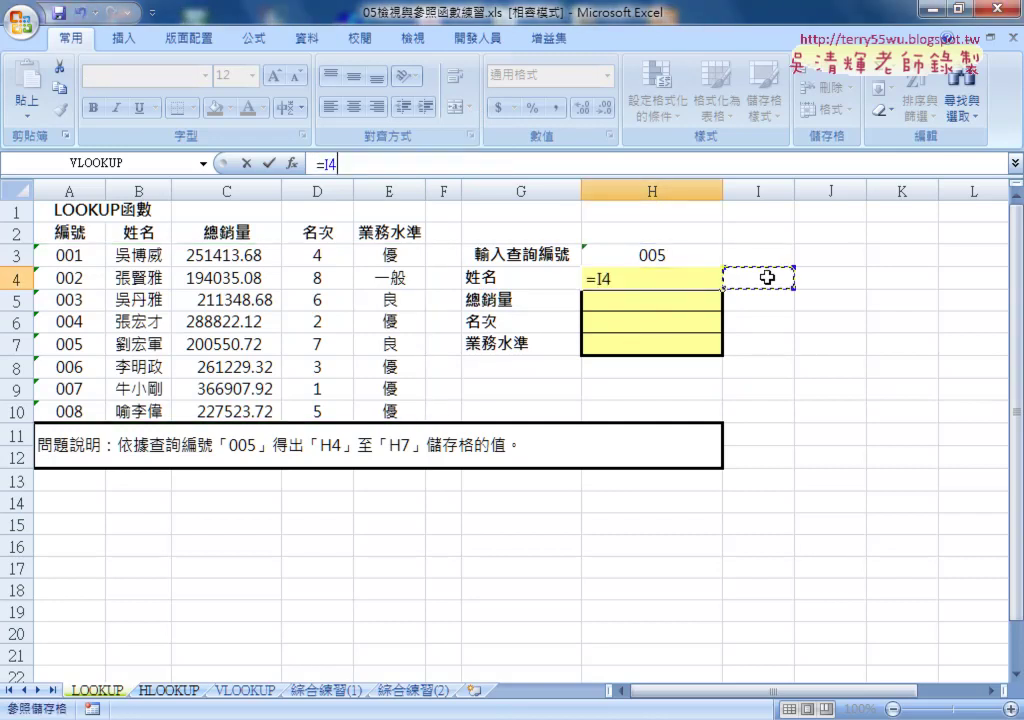
left_click(246, 163)
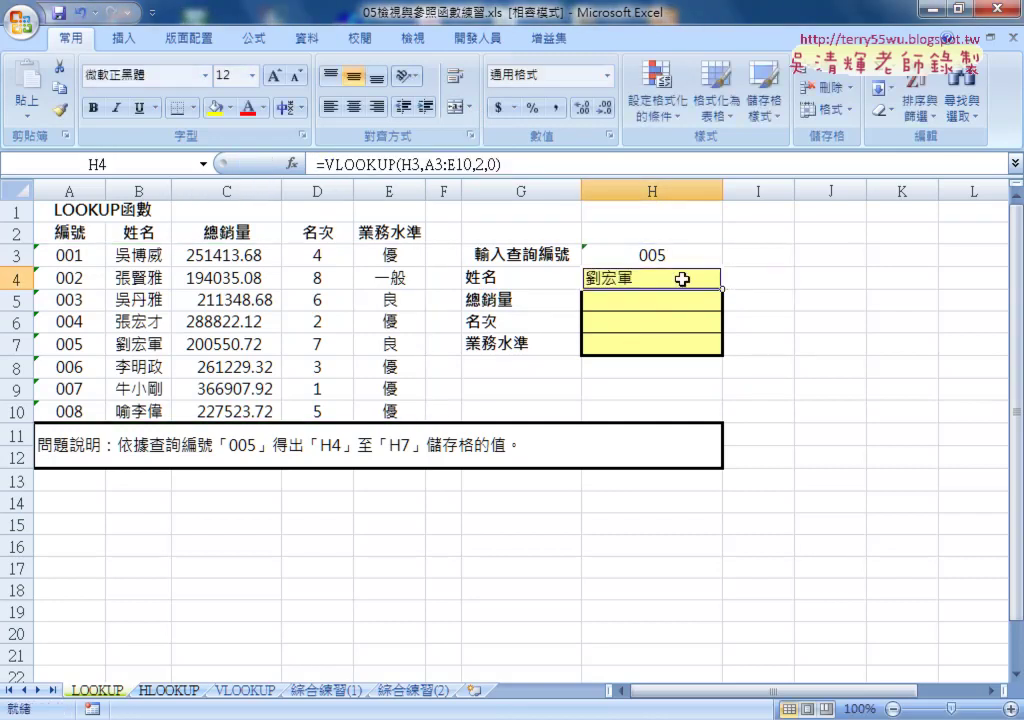
left_click(766, 281)
Insert =ROW() with no reference in I4 and fill it down to I7, showing 4 to 7
left_click(292, 163)
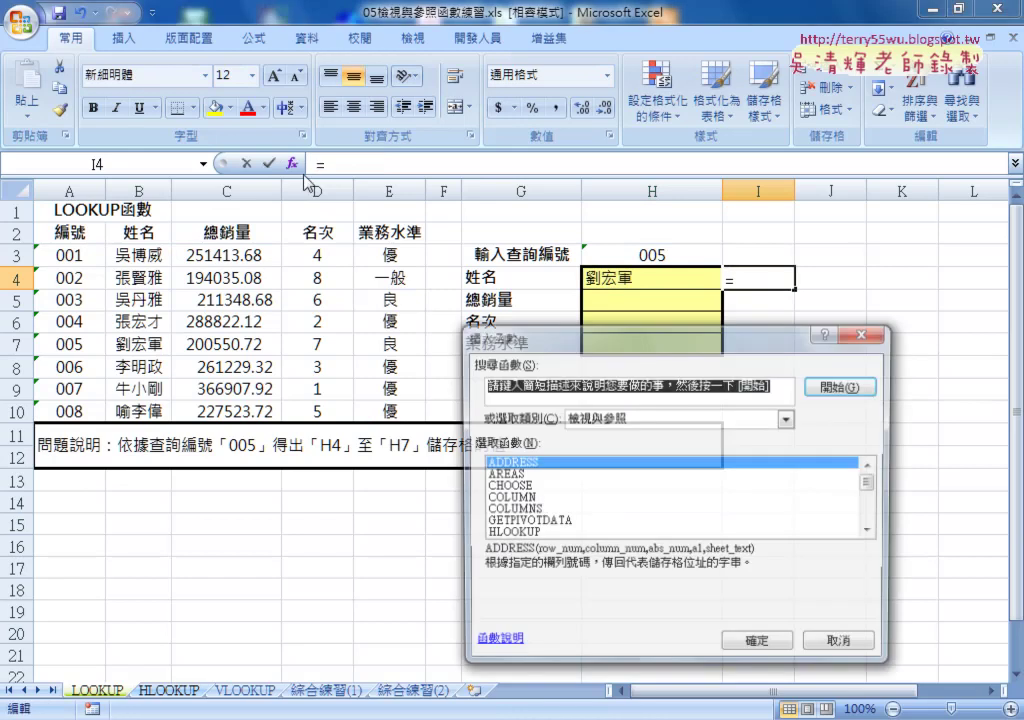
left_click_drag(549, 345, 262, 133)
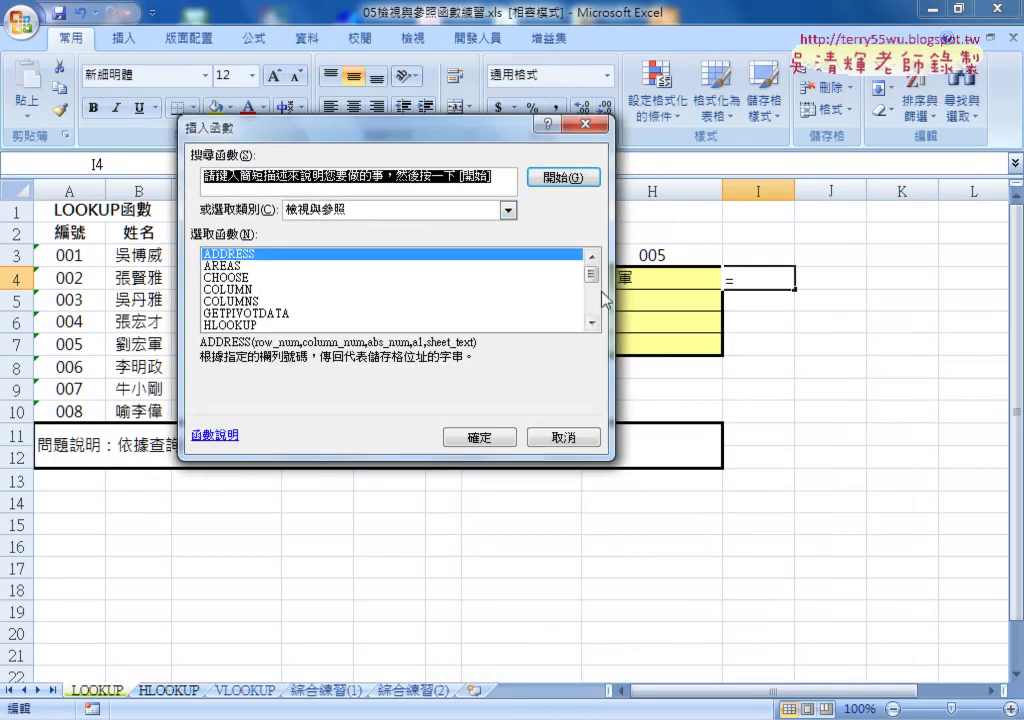
left_click_drag(597, 283, 595, 300)
left_click(221, 301)
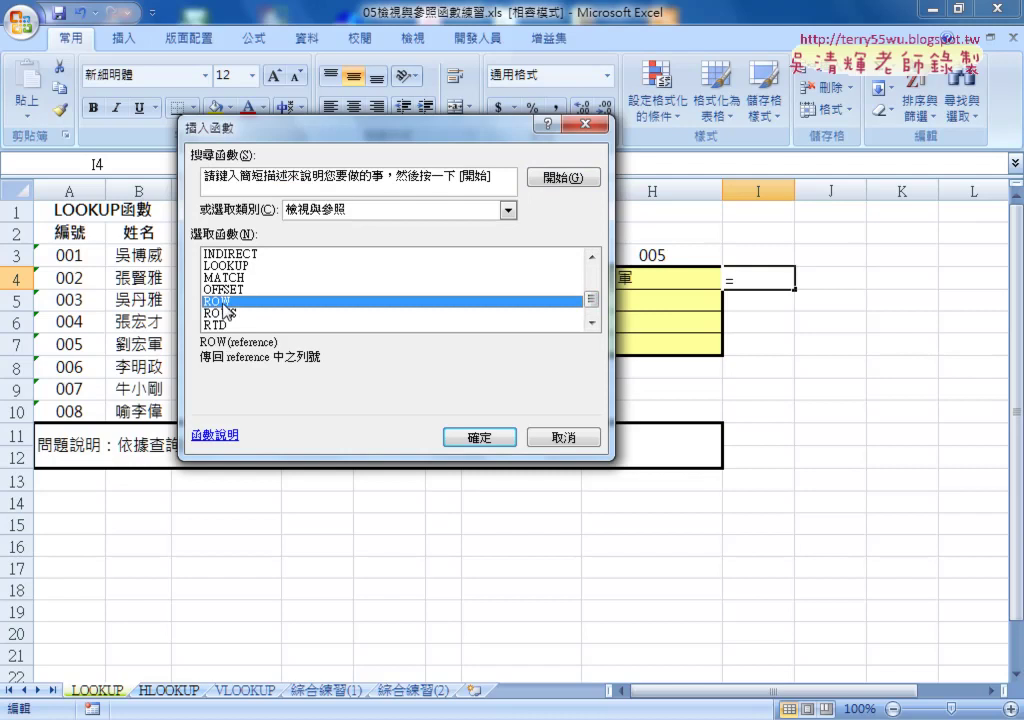
left_click(485, 440)
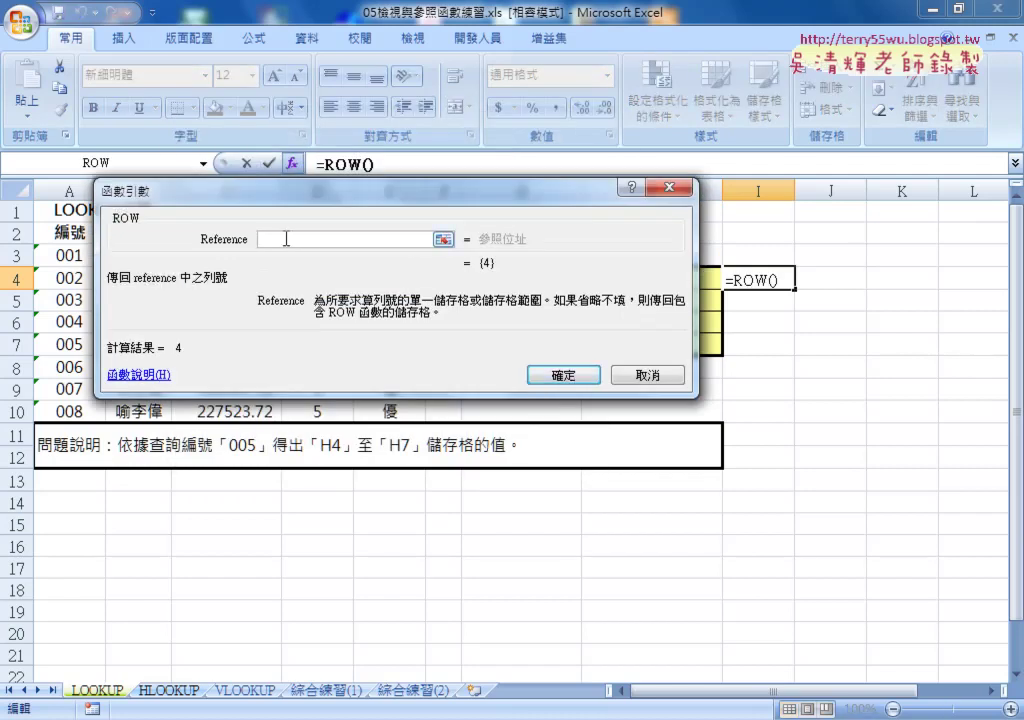
left_click(568, 370)
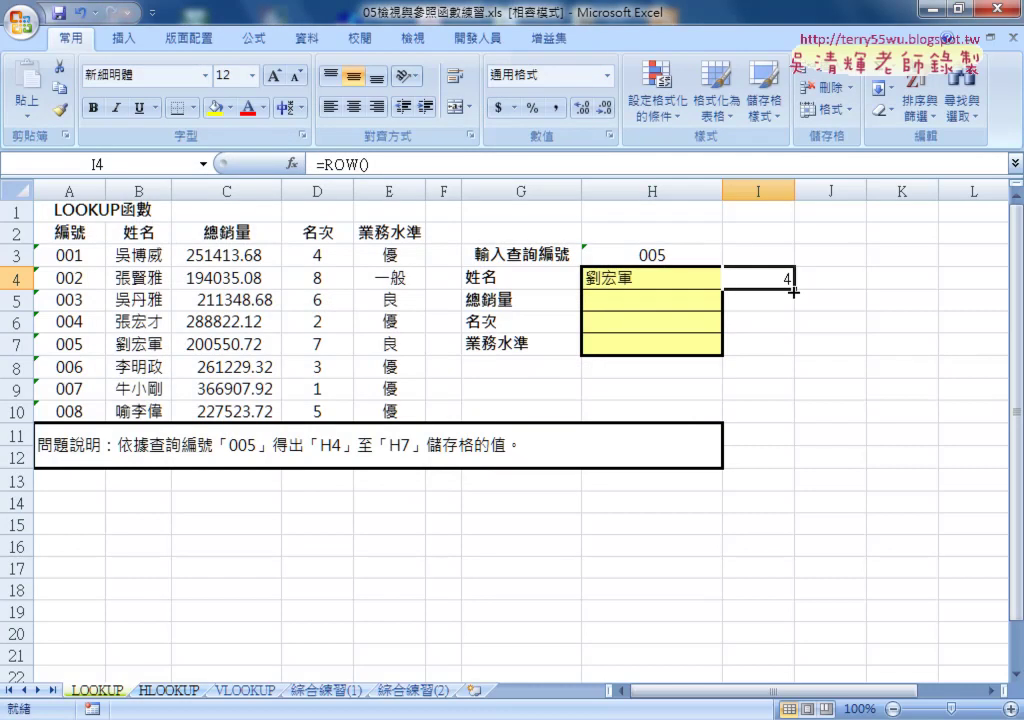
left_click_drag(783, 352, 783, 352)
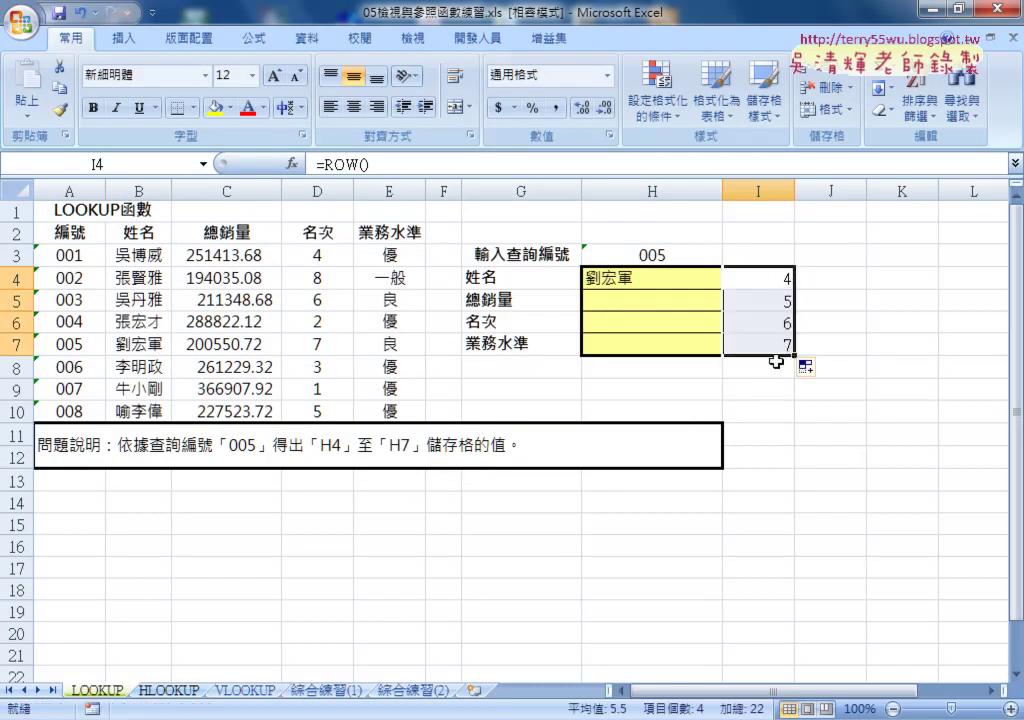
left_click(640, 282)
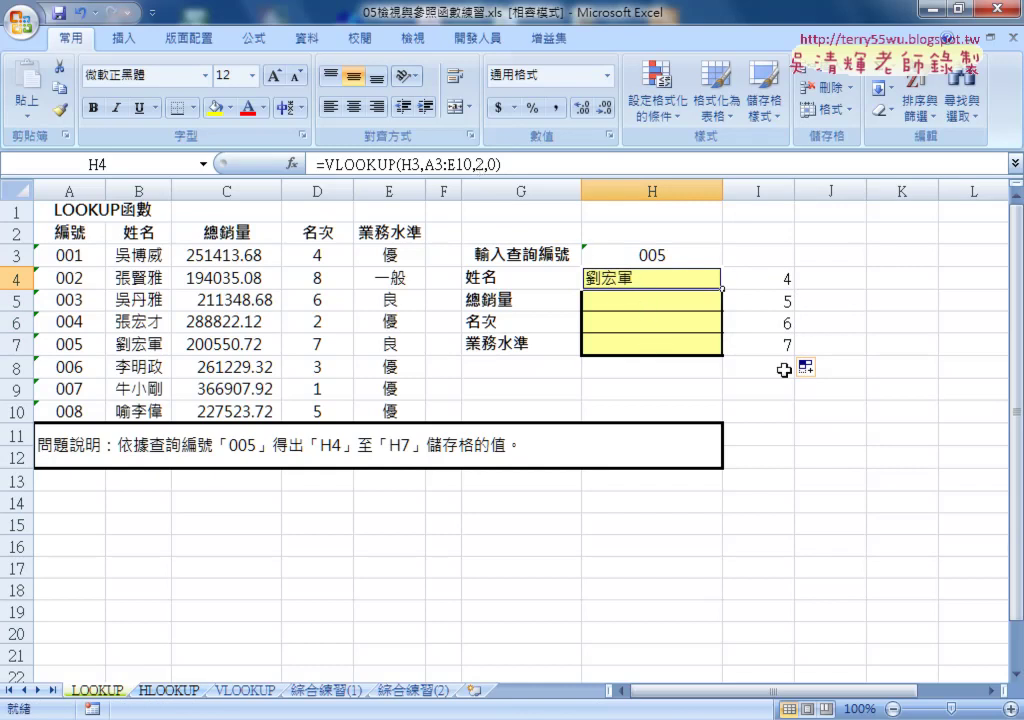
Change I4 to =ROW()-2 and fill it down to I7, showing 2 to 5
left_click(776, 279)
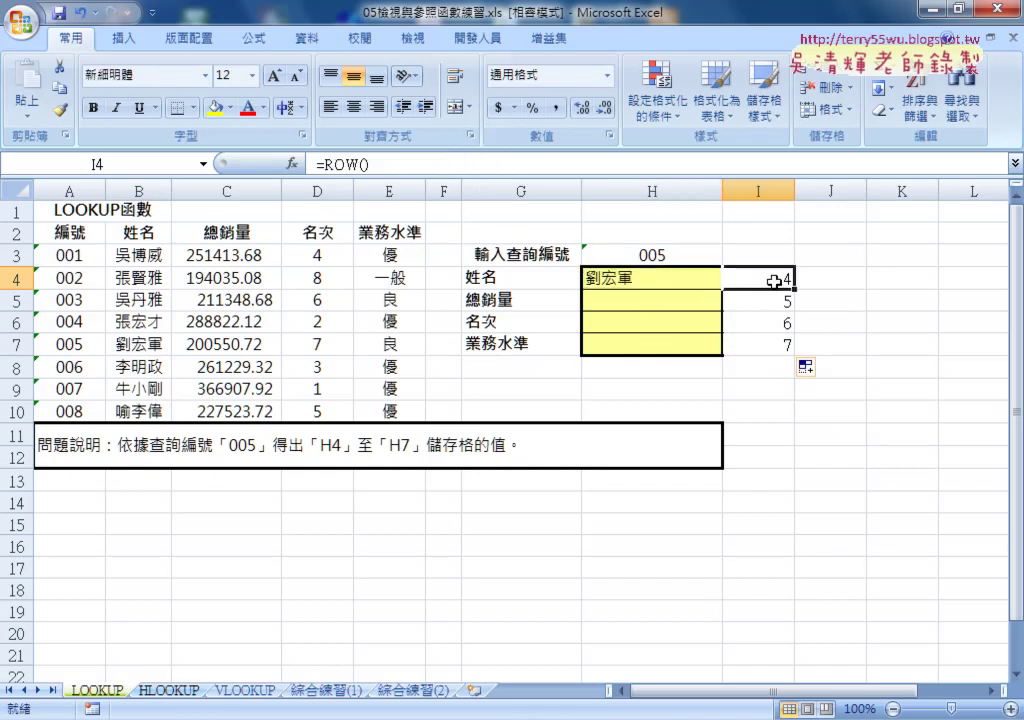
left_click(421, 166)
type("-")
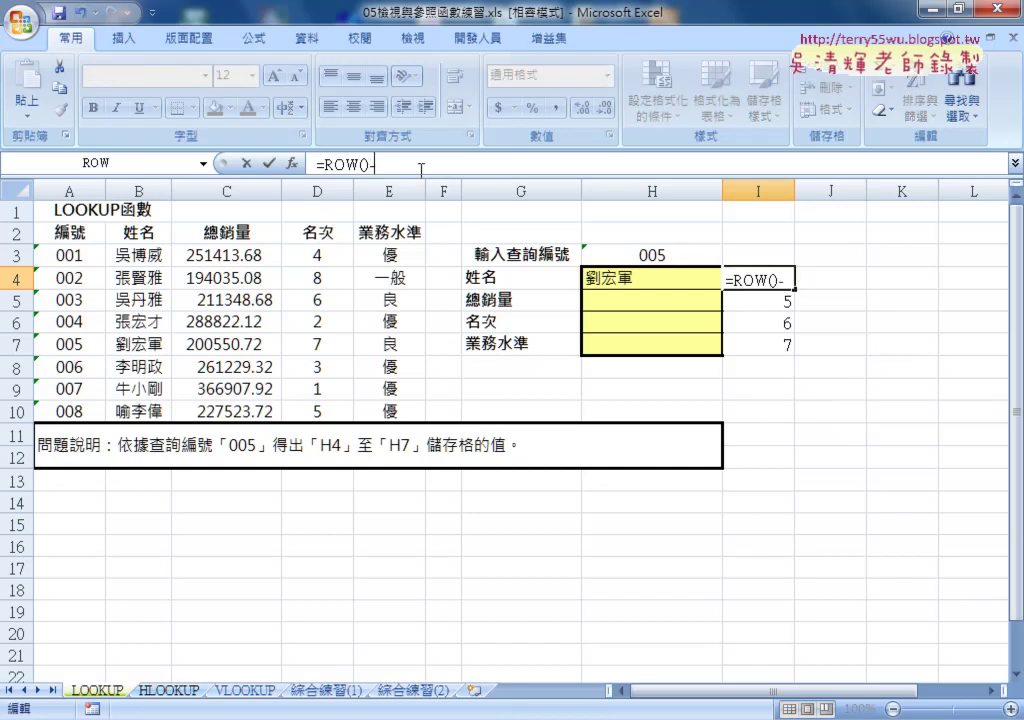
type("2")
left_click(268, 163)
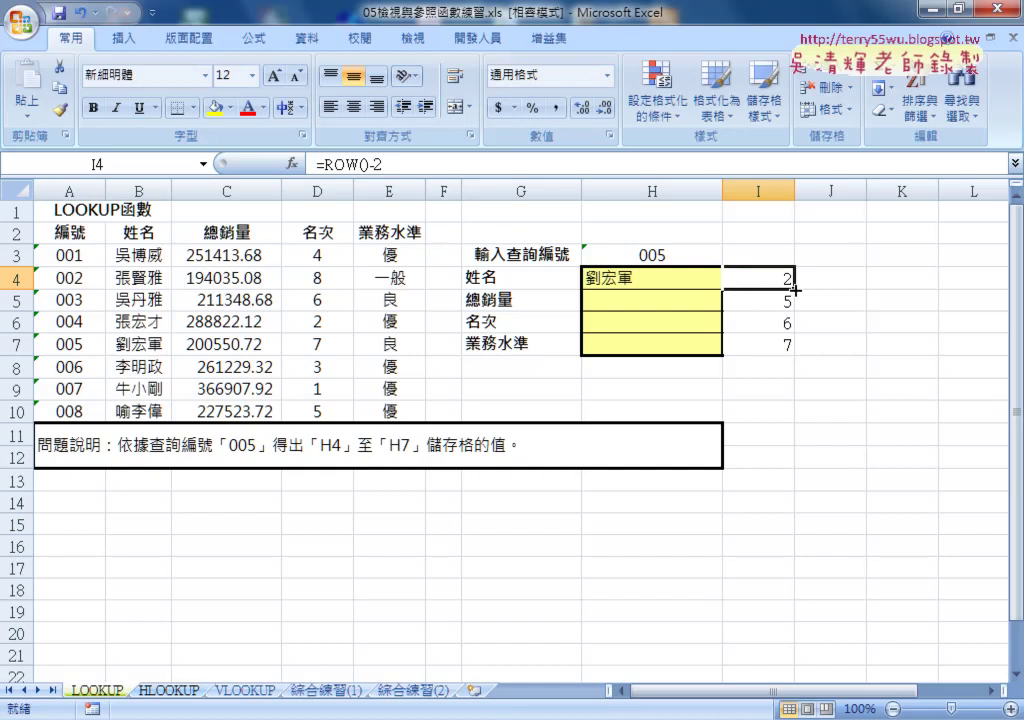
left_click_drag(795, 289, 795, 352)
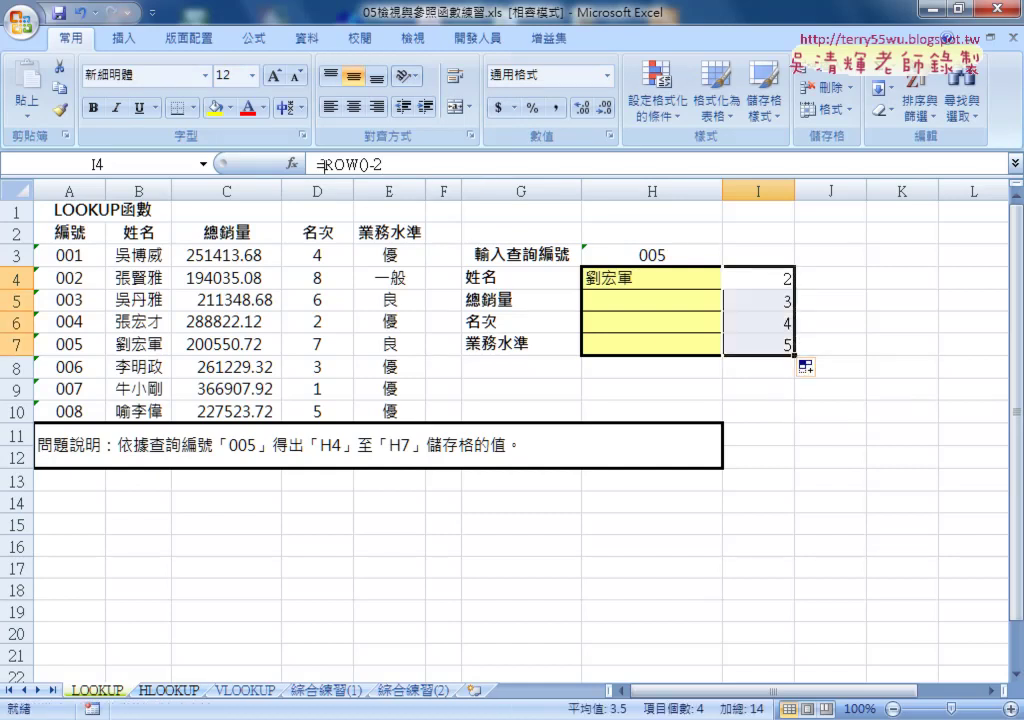
Copy the ROW()- formula text from I4's formula bar for reuse
left_click(400, 165)
left_click_drag(316, 164, 385, 164)
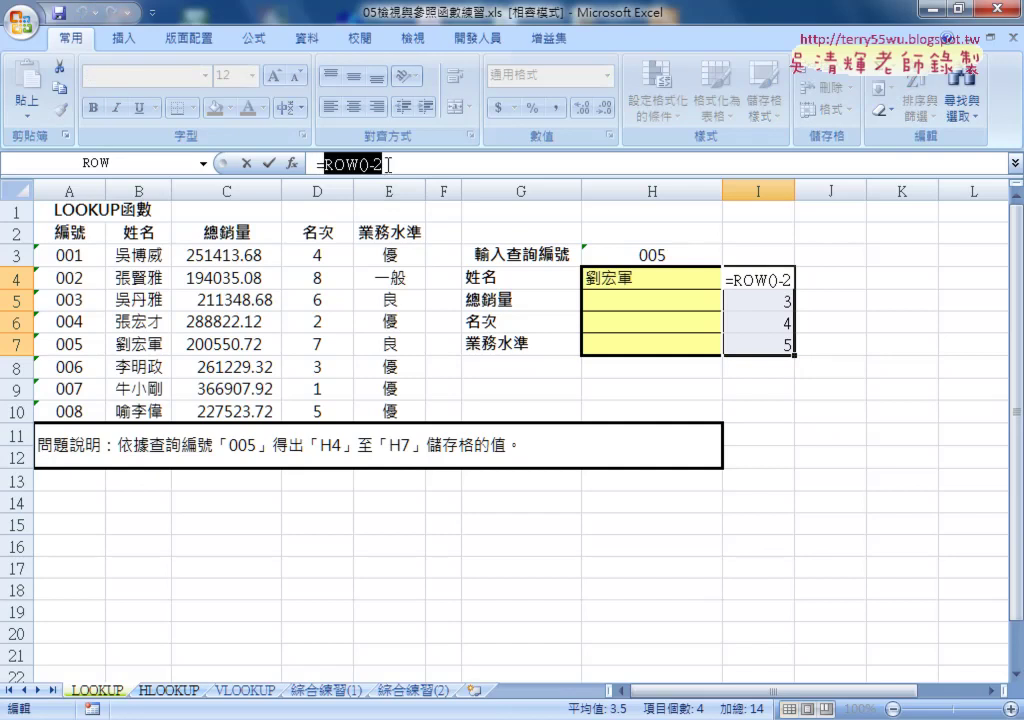
right_click(365, 166)
left_click(385, 200)
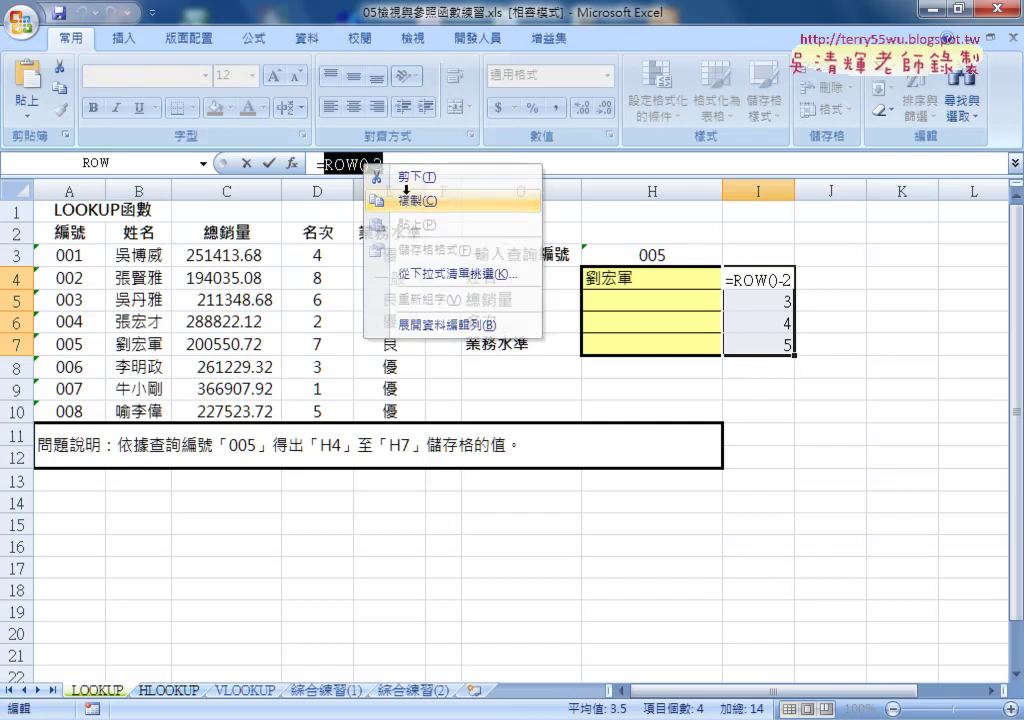
left_click(246, 163)
left_click(660, 279)
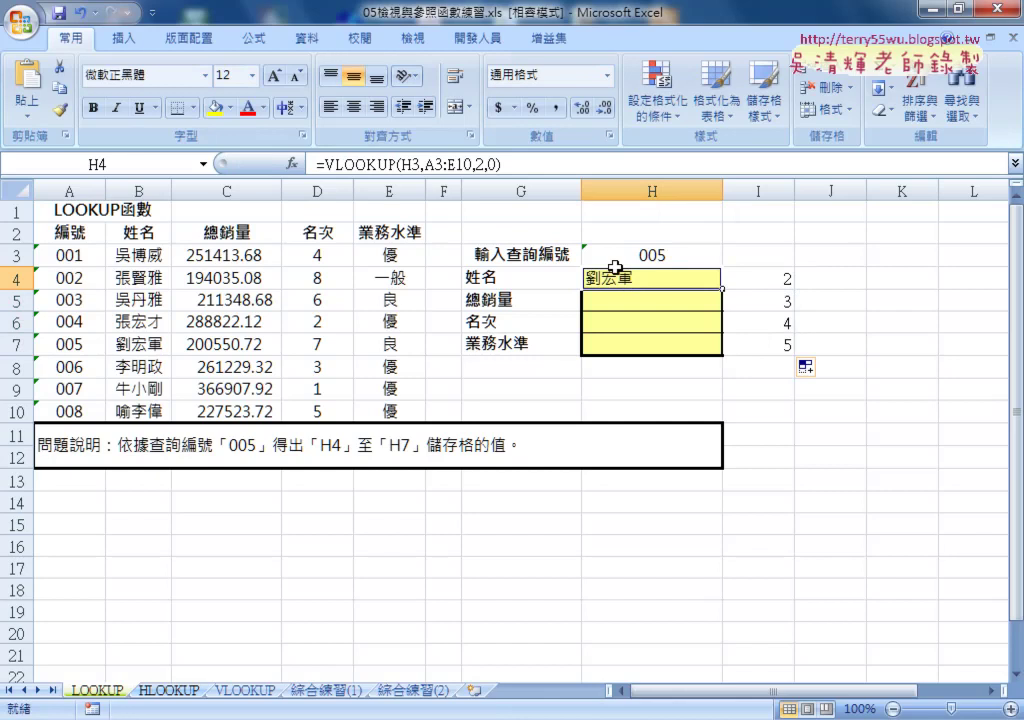
Paste ROW()- before the column number so H4's column index becomes ROW()-2
left_click(481, 164)
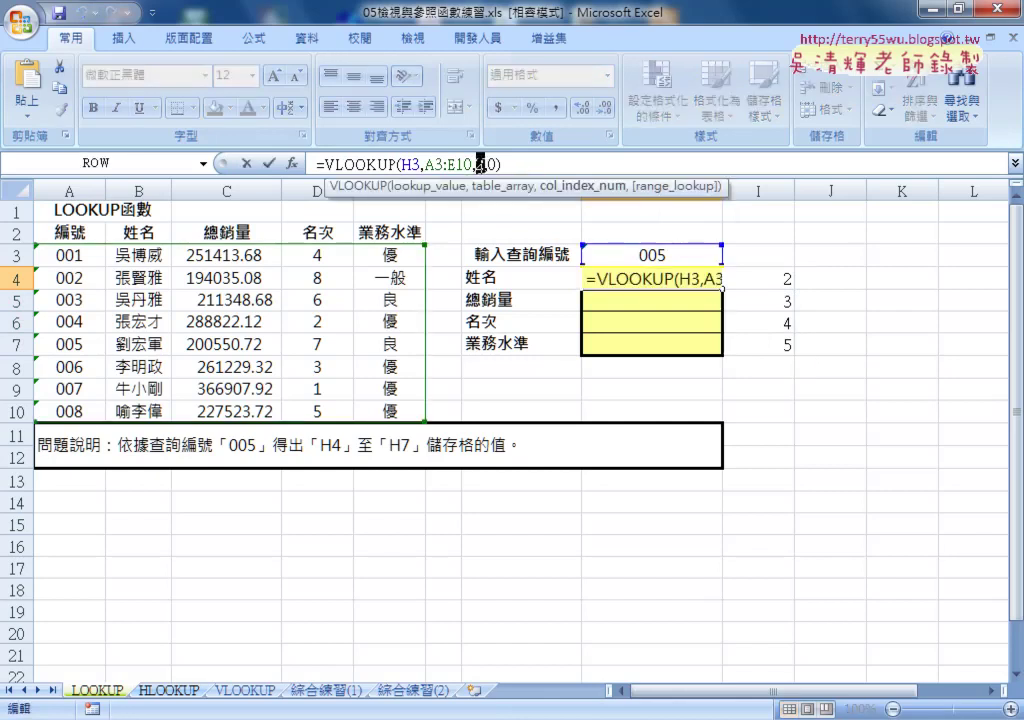
right_click(486, 168)
left_click(516, 226)
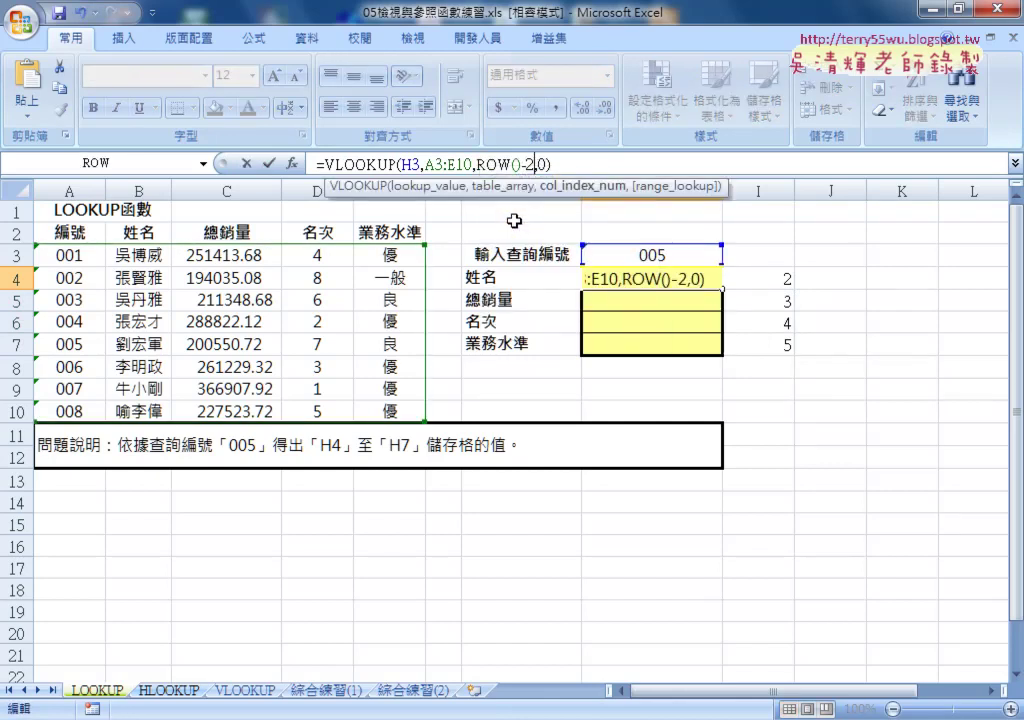
left_click_drag(536, 163, 479, 163)
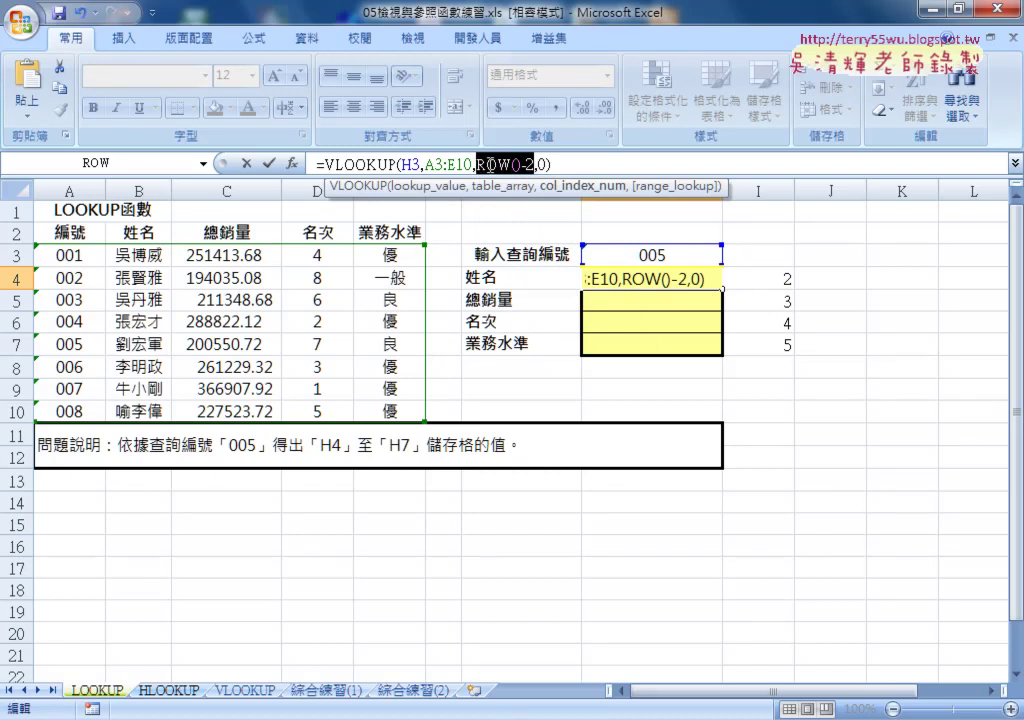
Row-lock the table reference as A$3:E$10 with F4 and commit the formula
left_click_drag(425, 163, 472, 163)
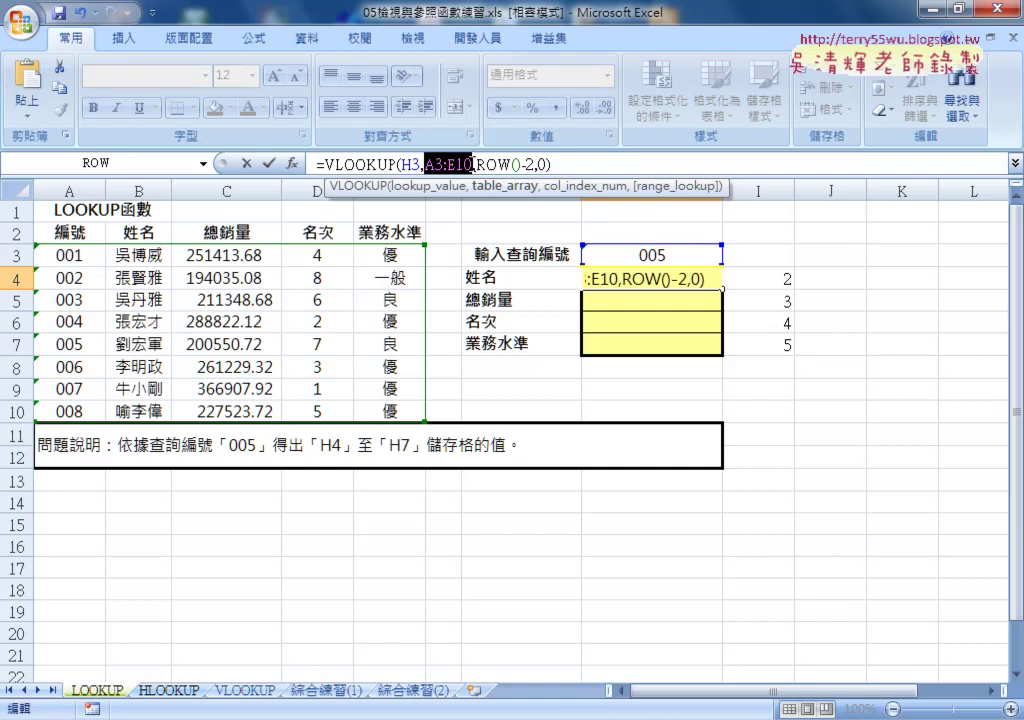
key("F4")
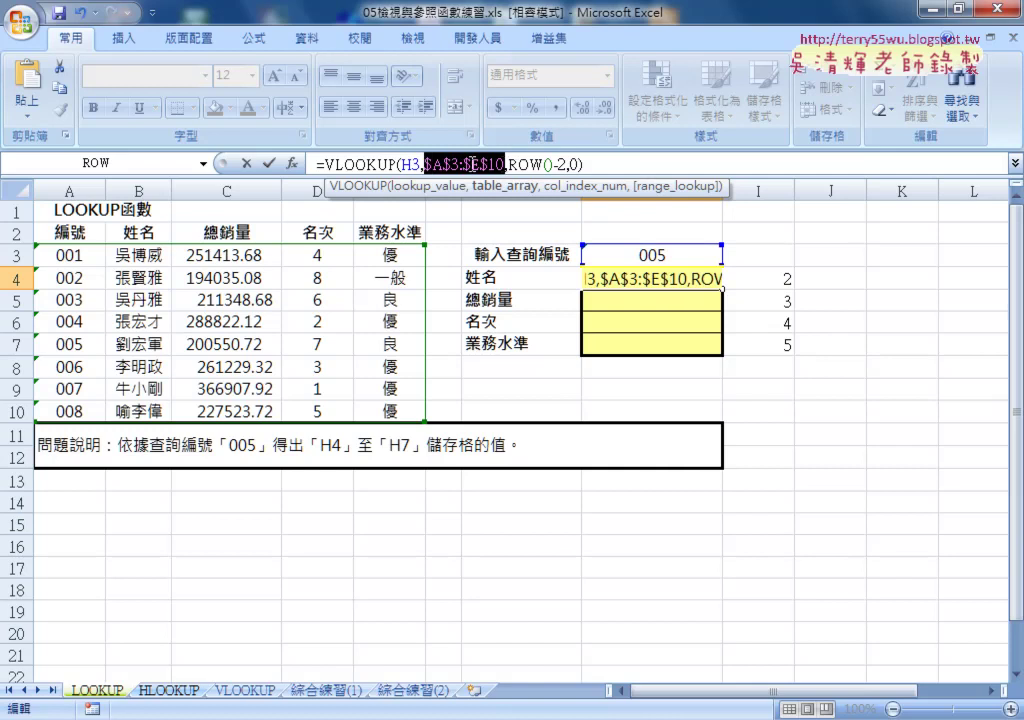
key("F4")
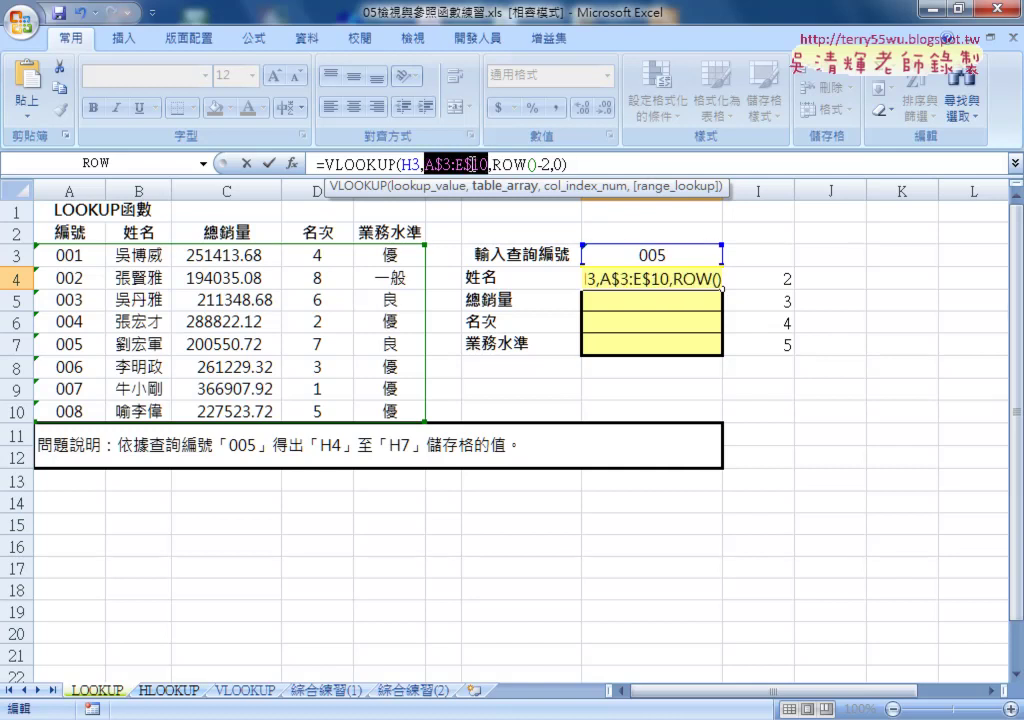
left_click(268, 163)
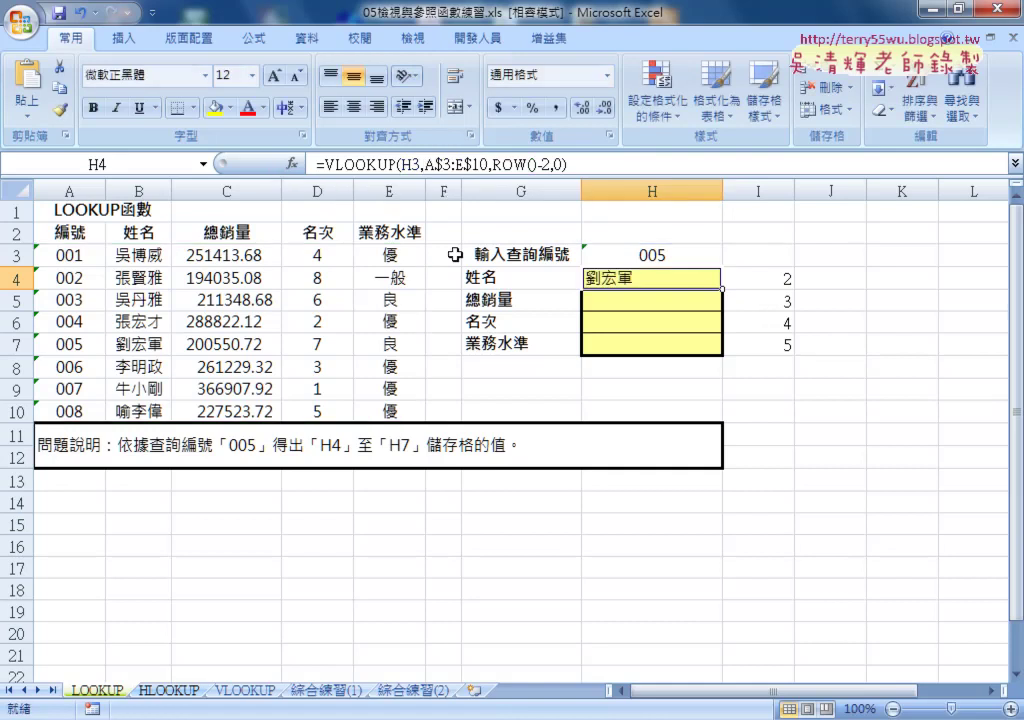
Fill H4's formula down to H7
left_click_drag(721, 290, 717, 356)
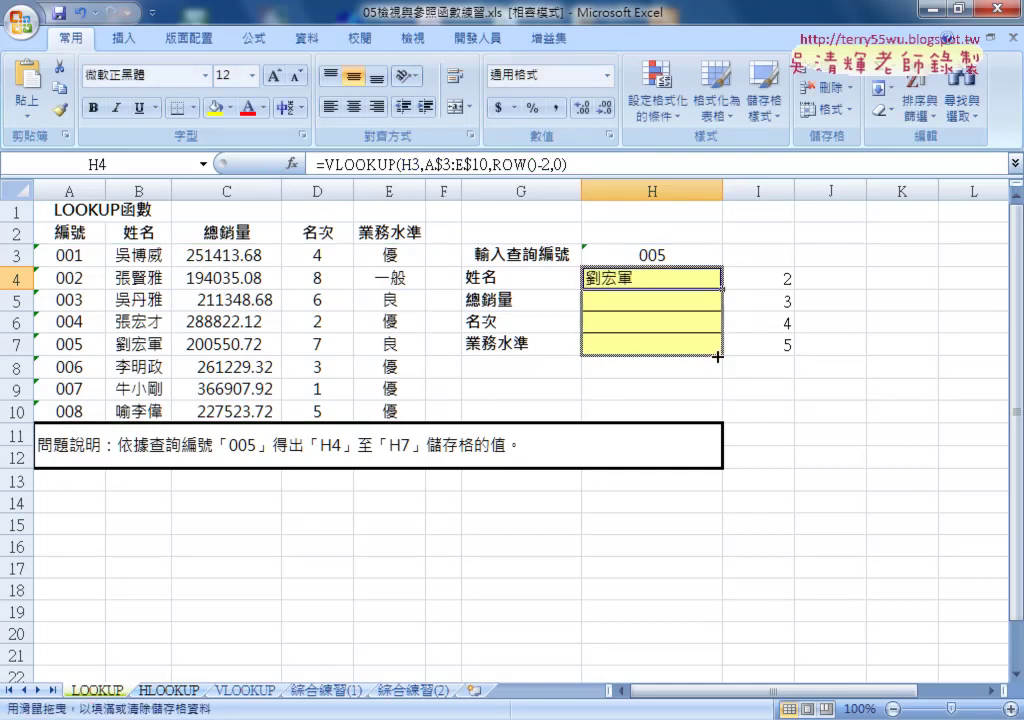
left_click_drag(717, 356, 716, 355)
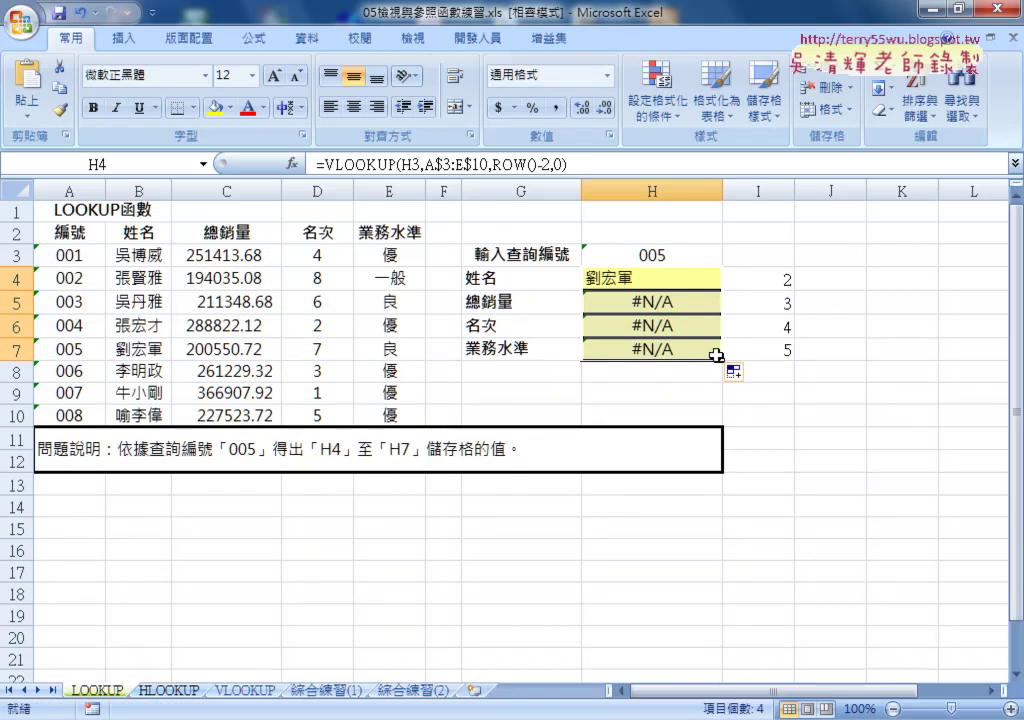
left_click(640, 280)
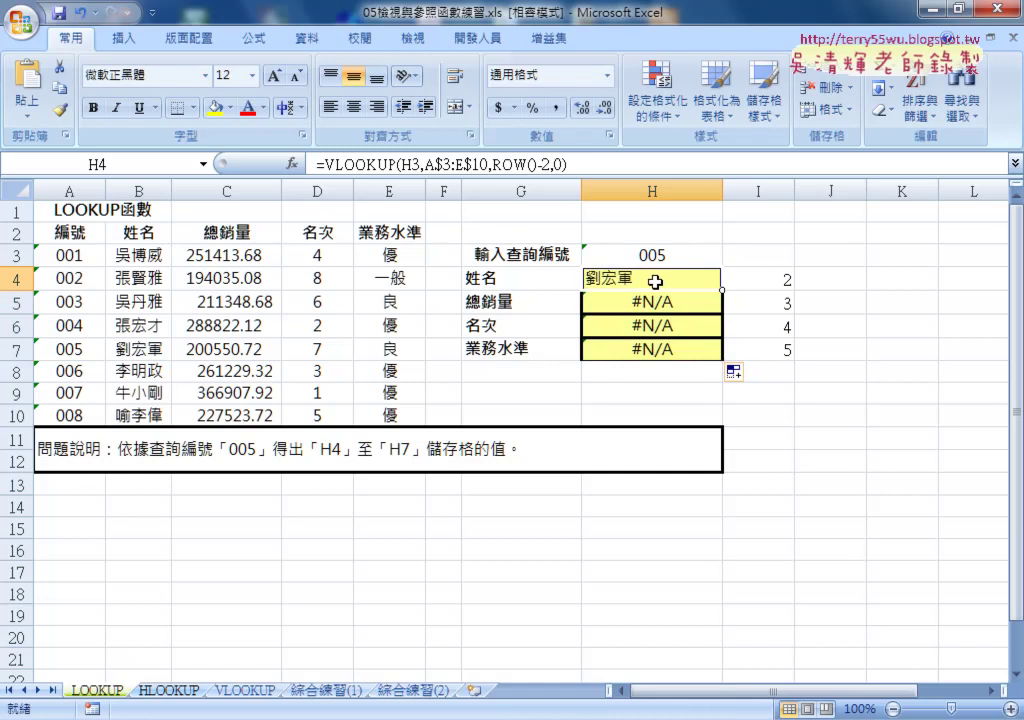
left_click(411, 166)
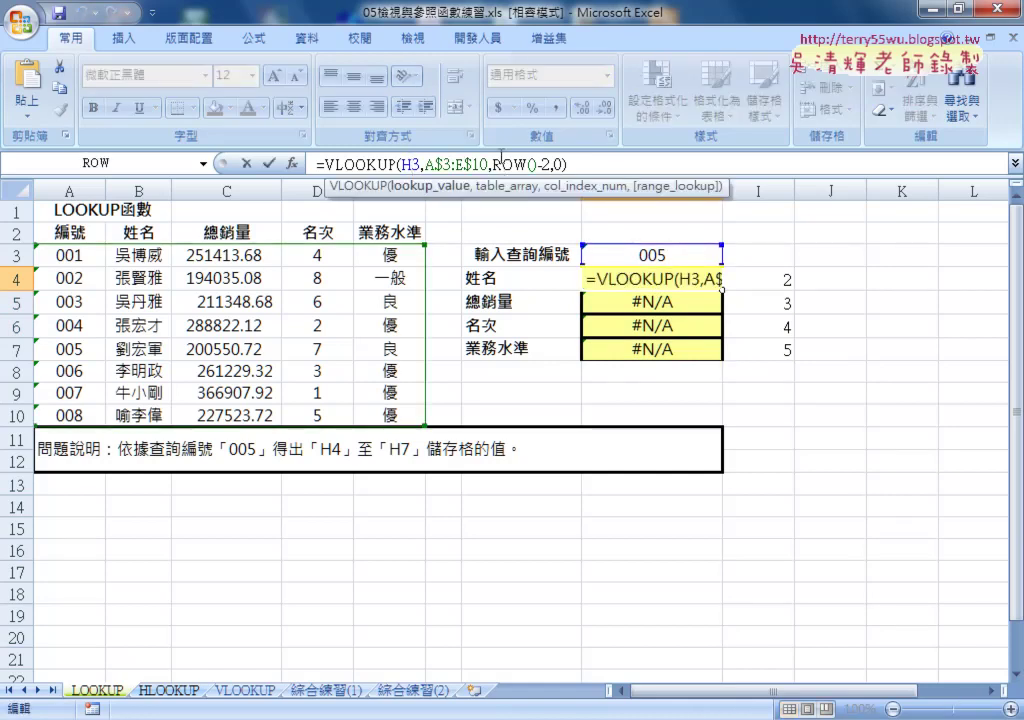
type("$")
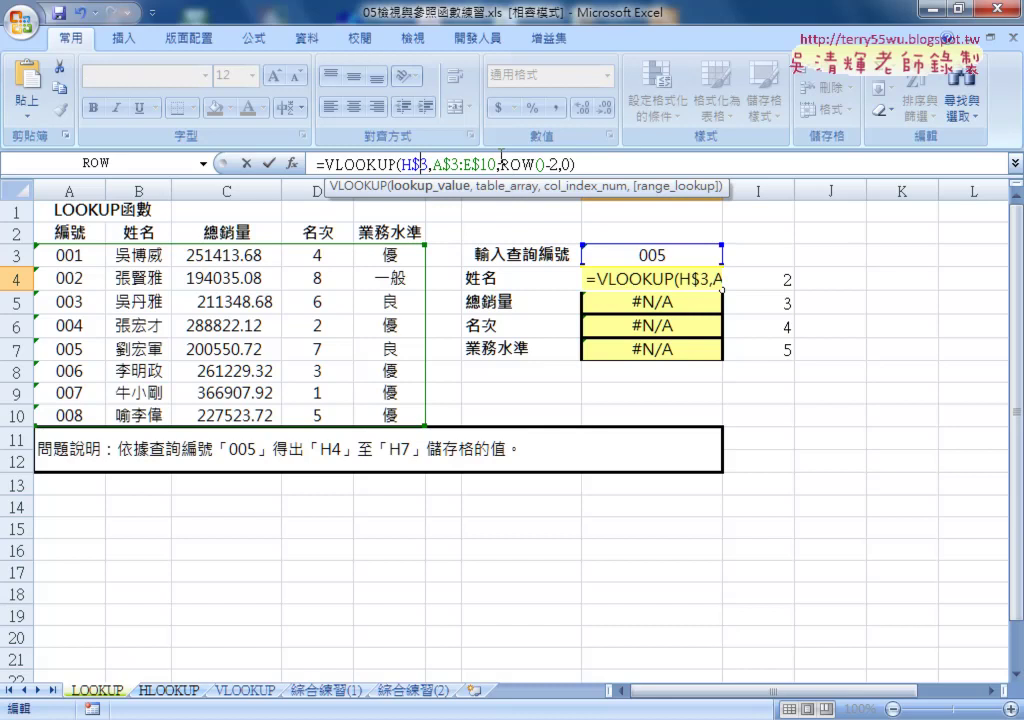
left_click(268, 162)
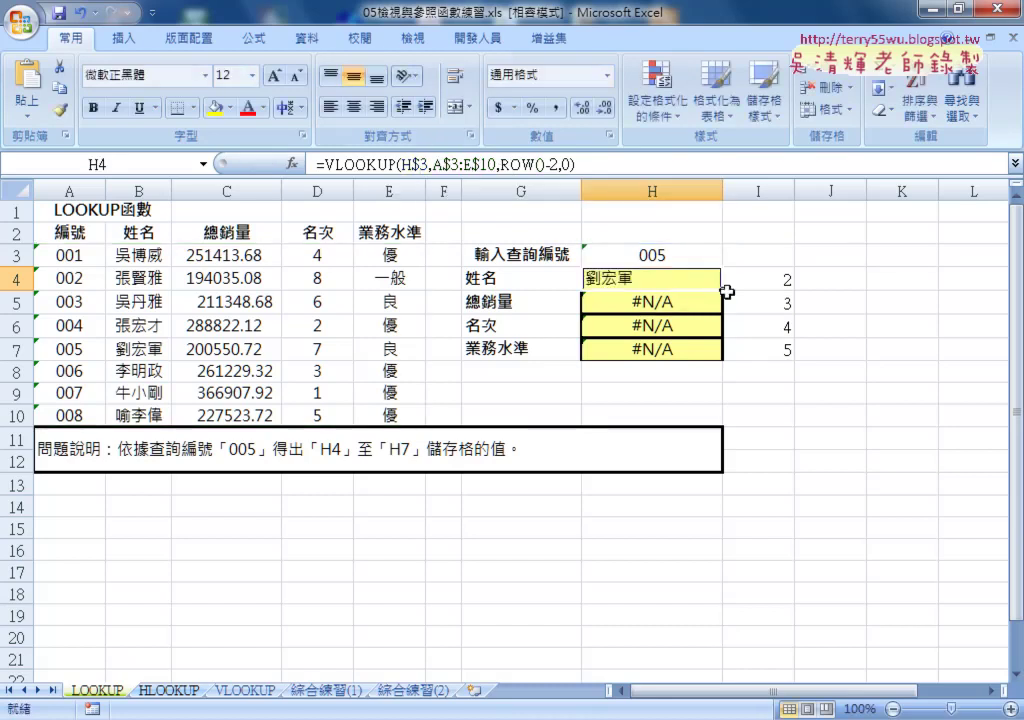
left_click_drag(727, 292, 729, 357)
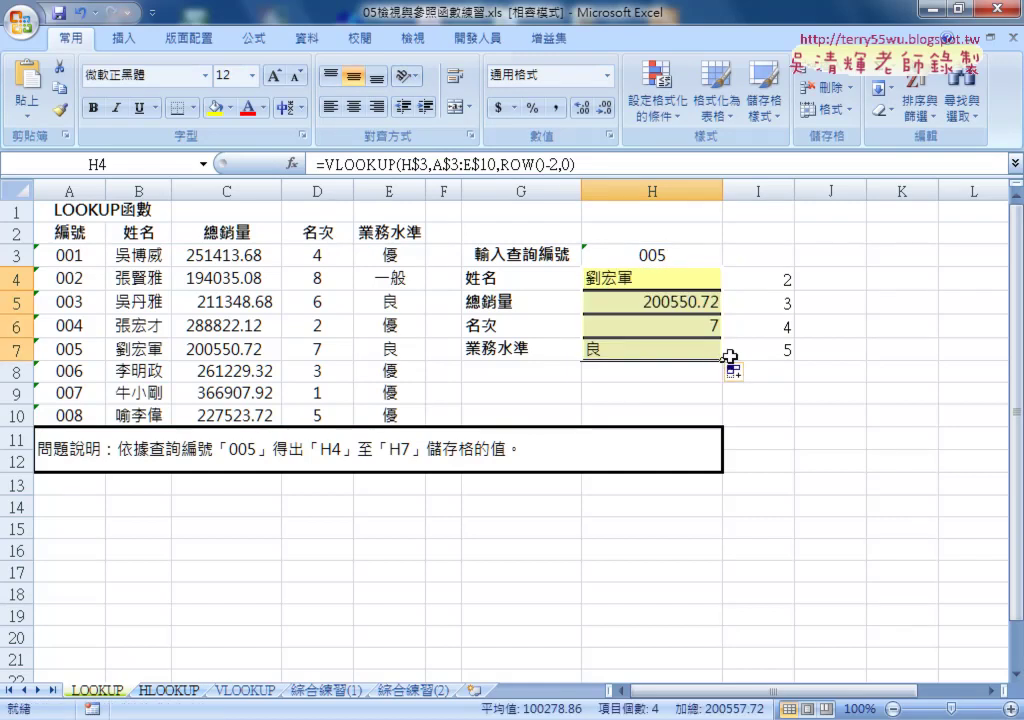
left_click(354, 106)
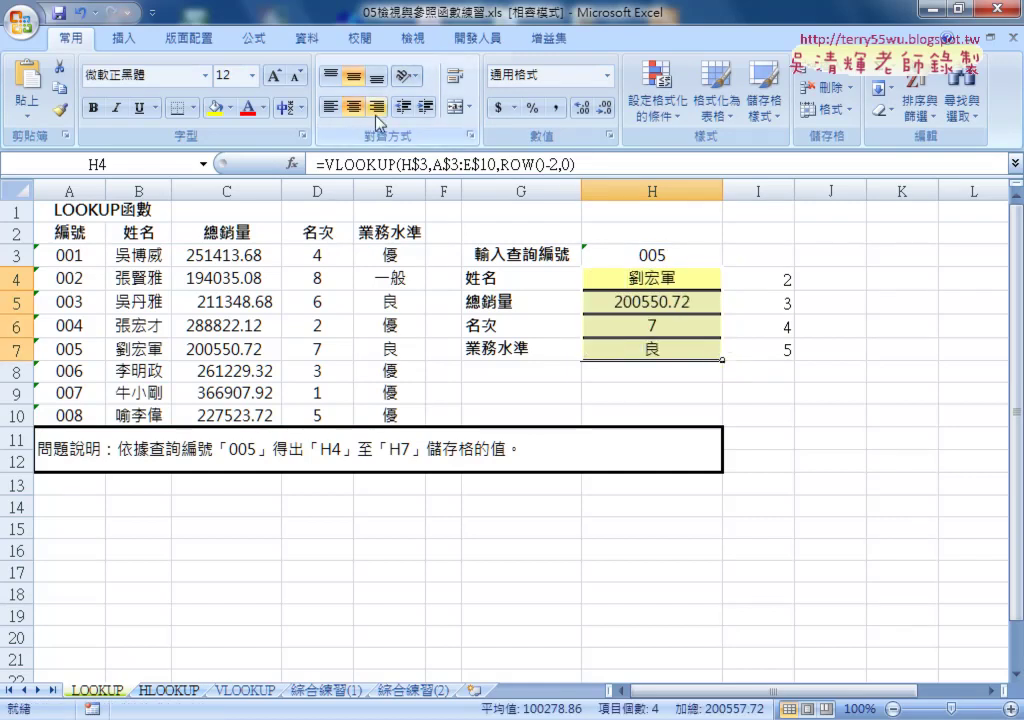
Change the lookup code in H3 to 004
double_click(668, 256)
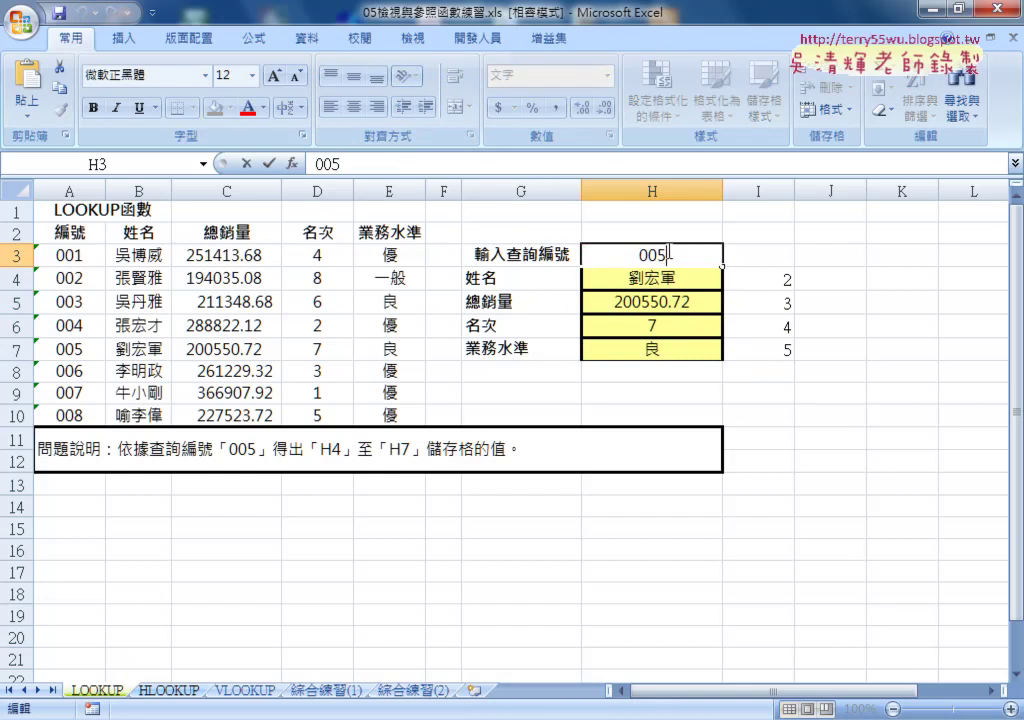
left_click_drag(658, 254, 675, 251)
type("4")
key("Return")
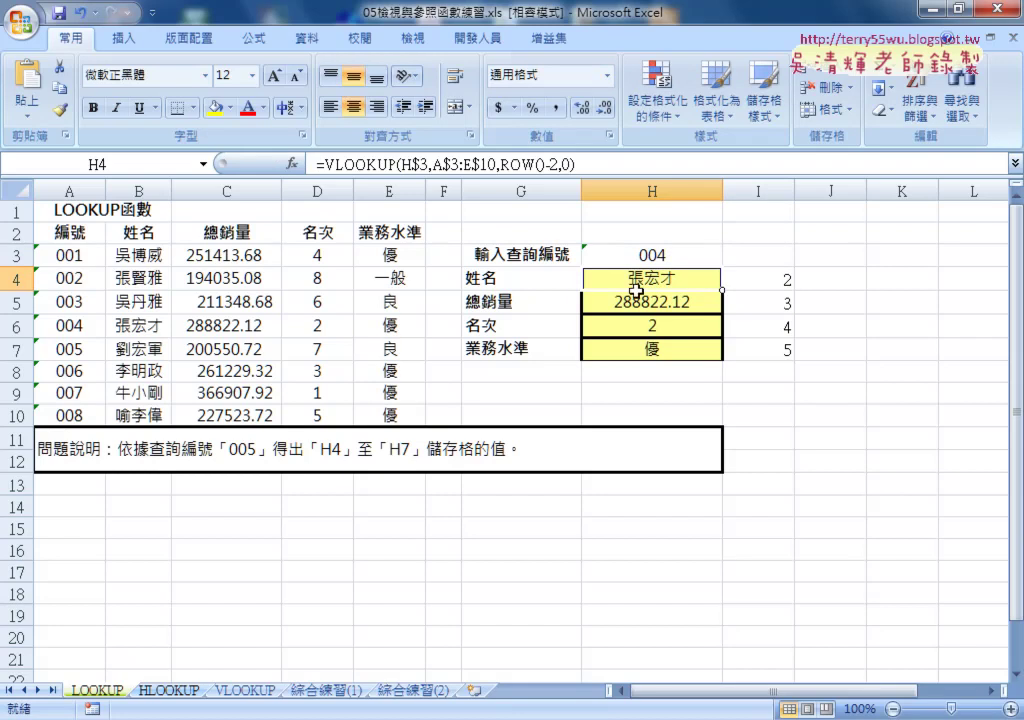
Change the code in H3 to 009, which makes H4:H7 show #N/A
double_click(670, 254)
left_click_drag(660, 255, 675, 255)
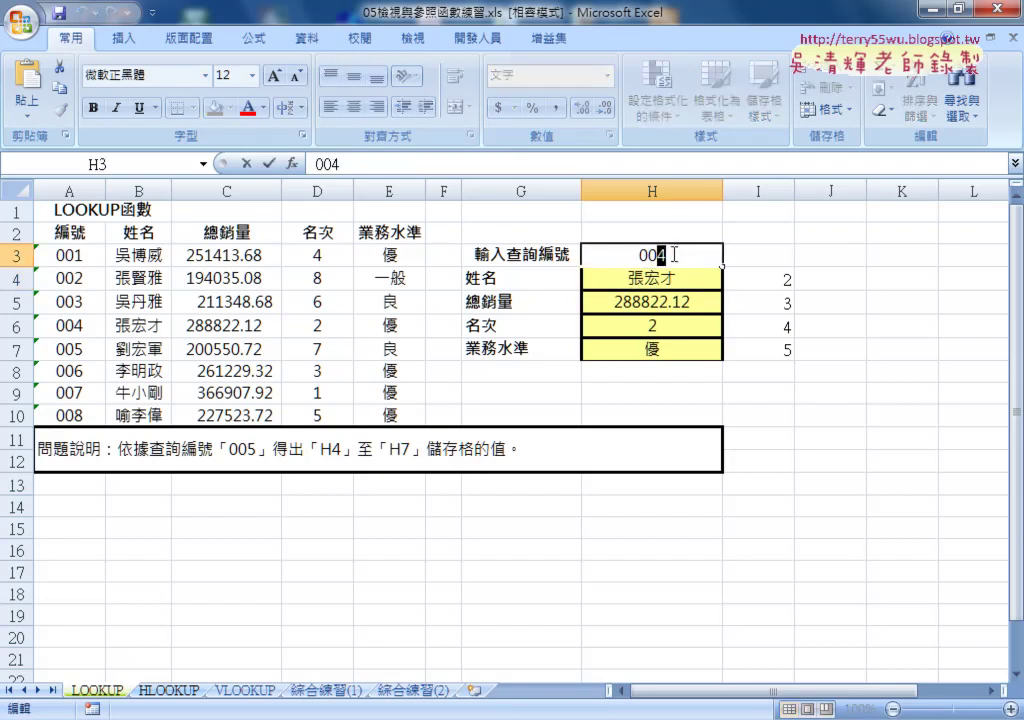
left_click(677, 279)
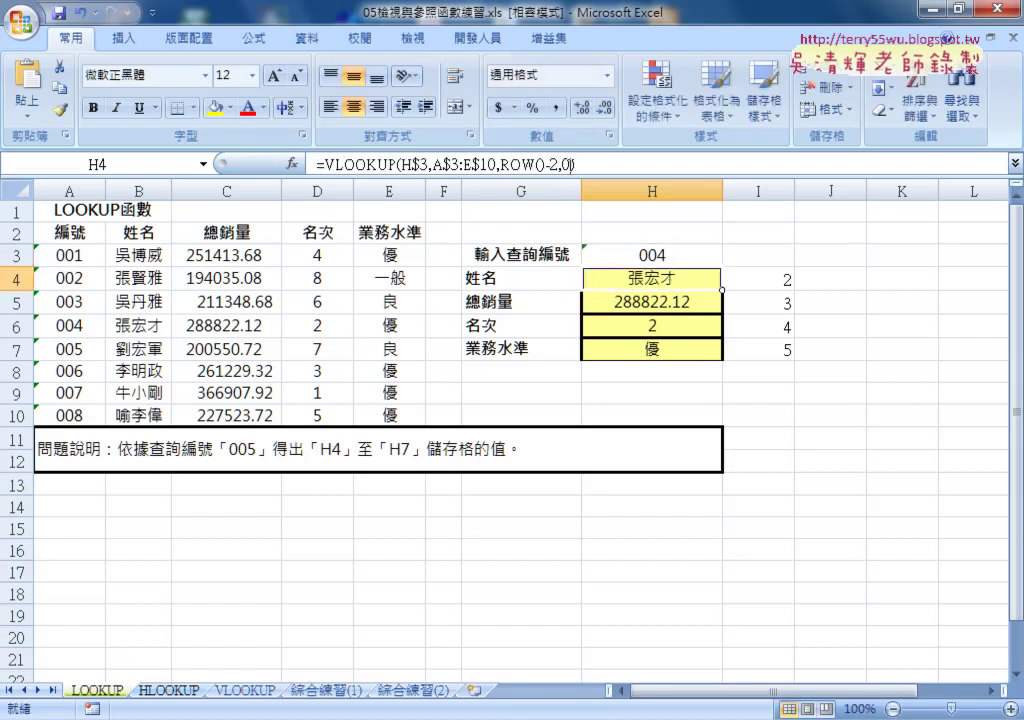
left_click(649, 254)
double_click(648, 256)
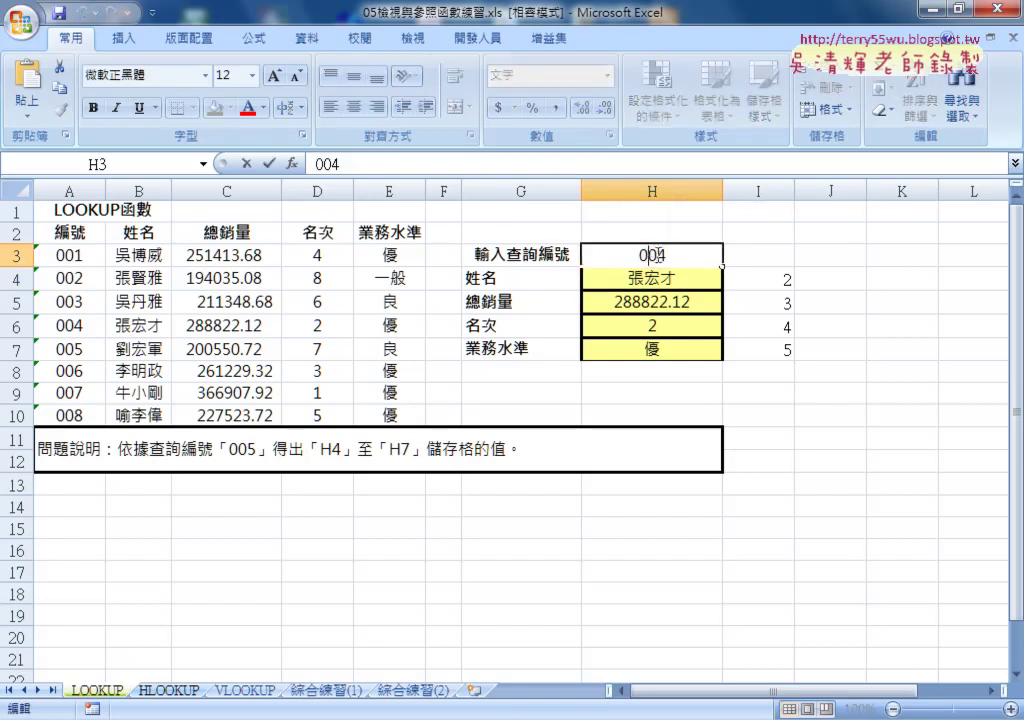
left_click_drag(659, 255, 672, 254)
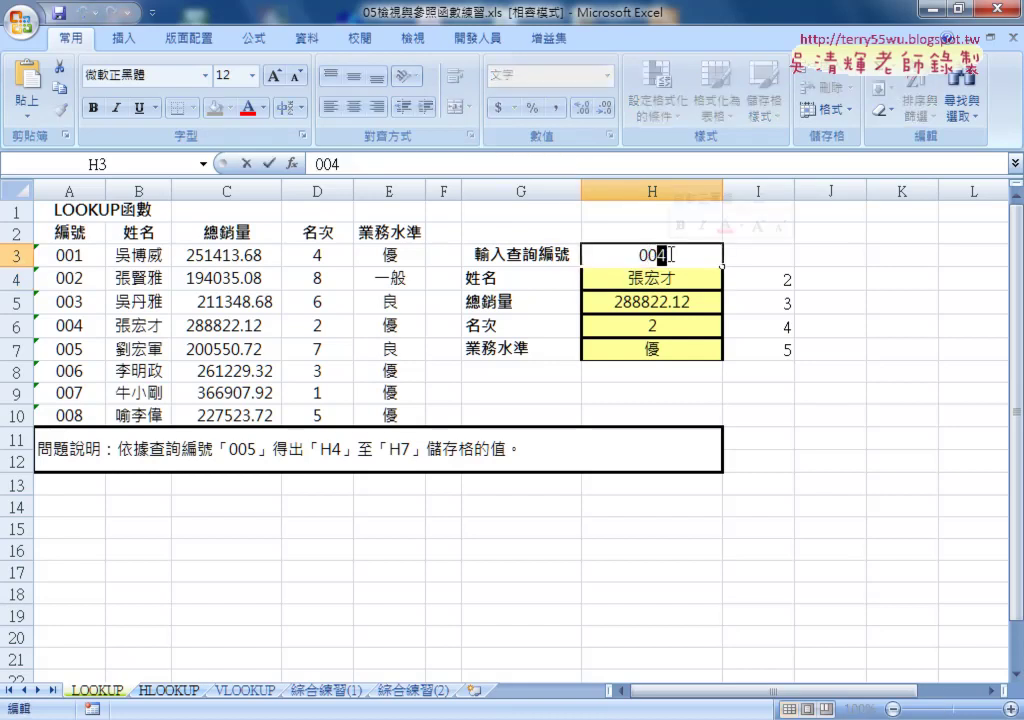
type("9")
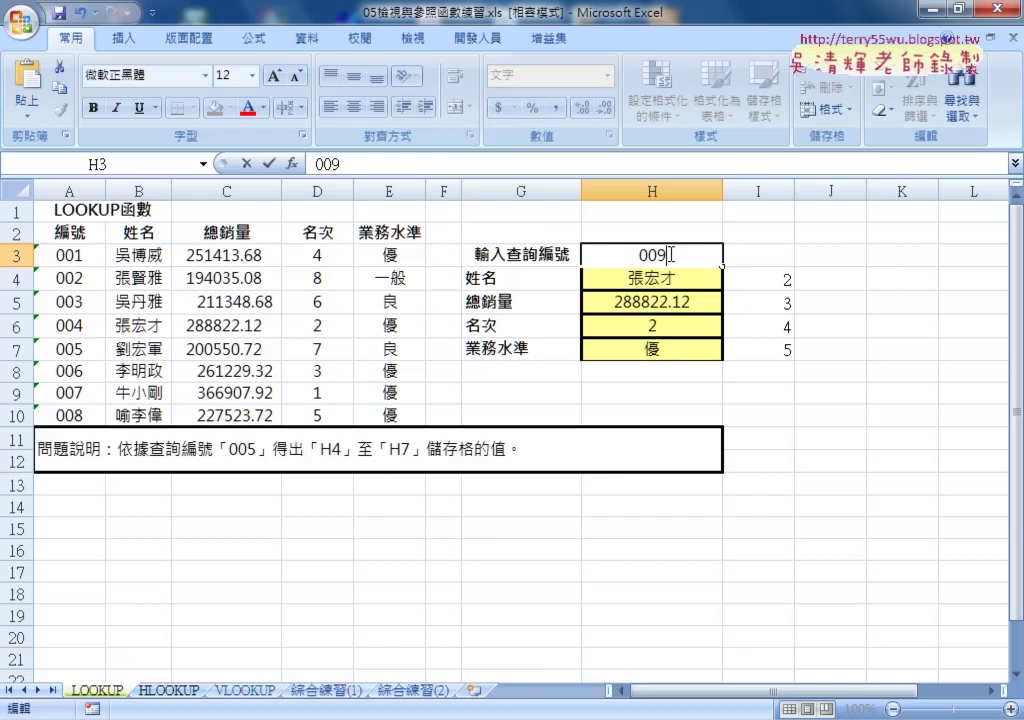
key("Return")
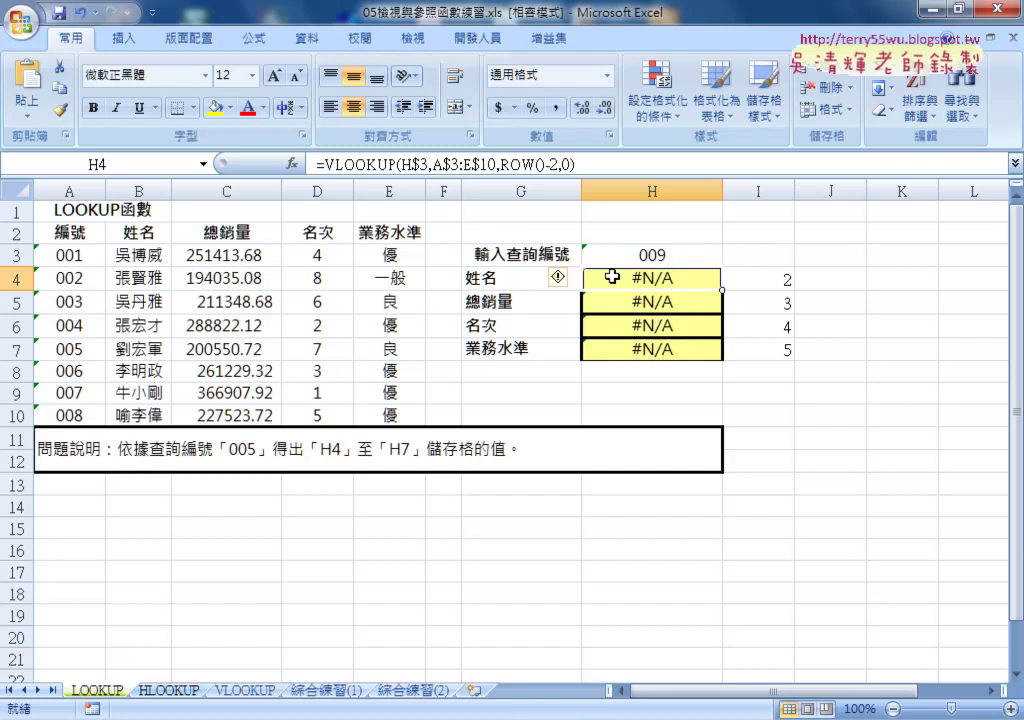
left_click(652, 256)
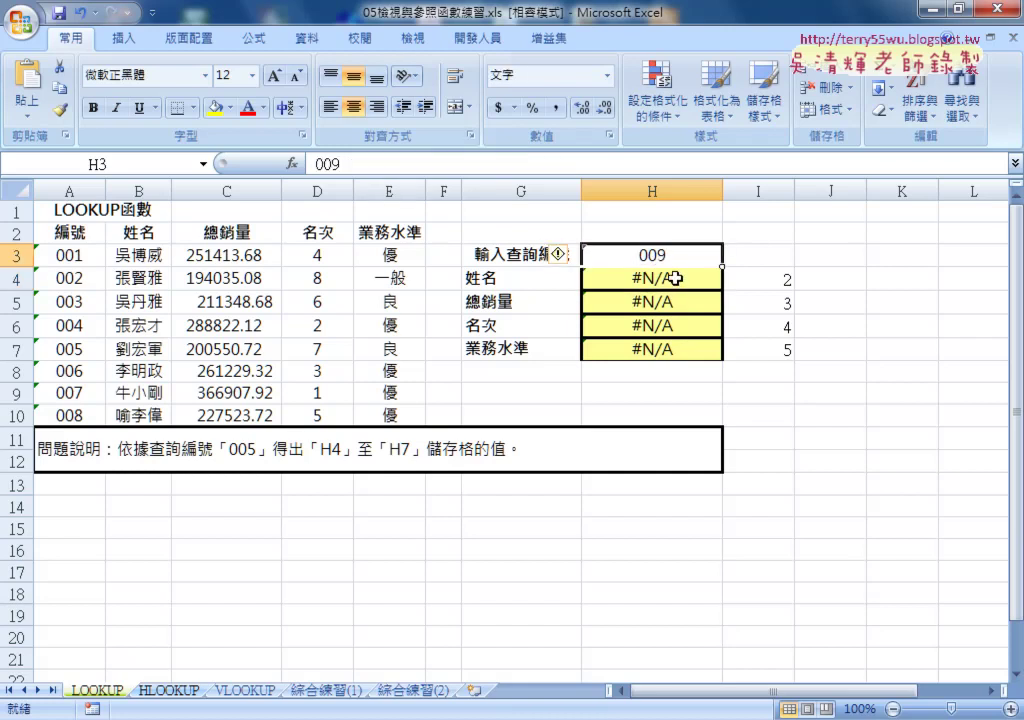
left_click(677, 278)
left_click(672, 259)
left_click(667, 278)
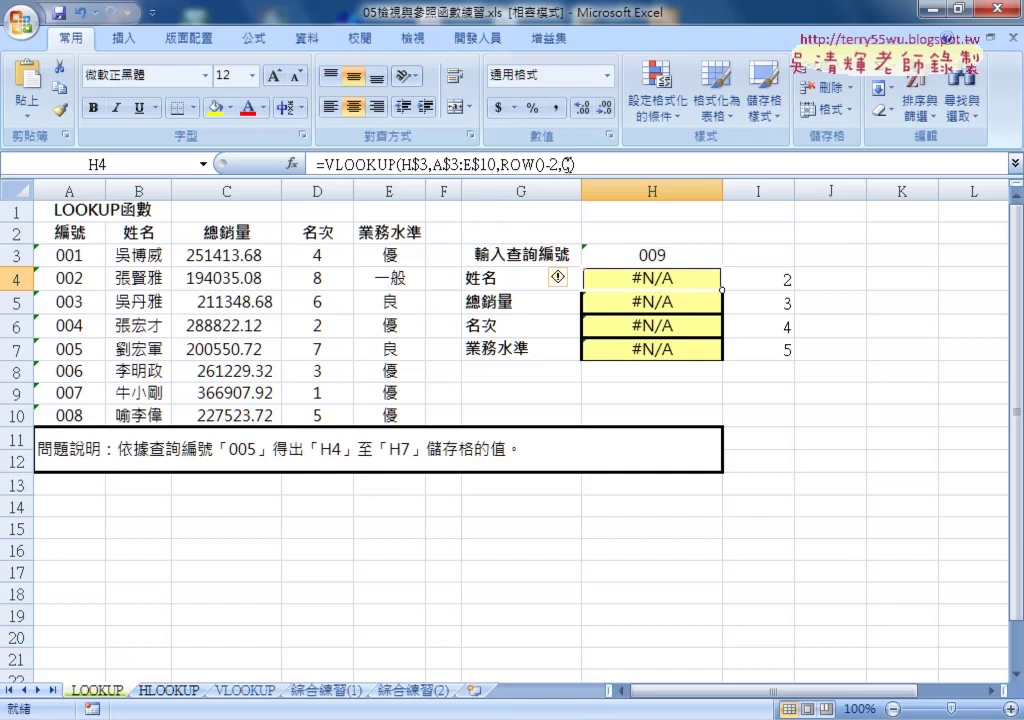
double_click(567, 163)
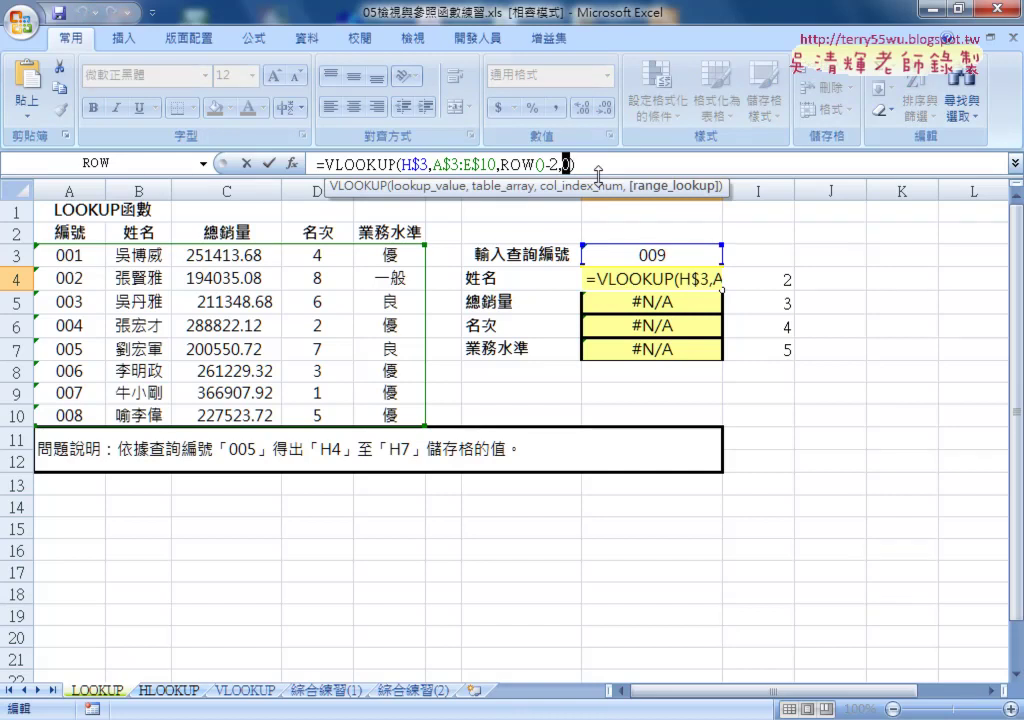
type("1")
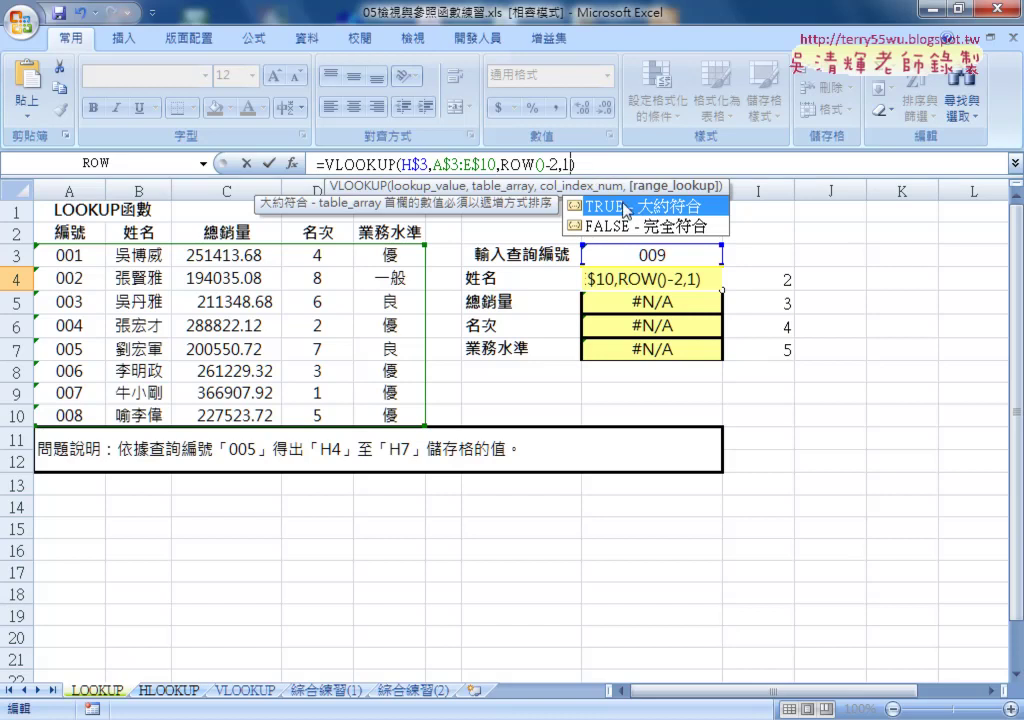
left_click(268, 162)
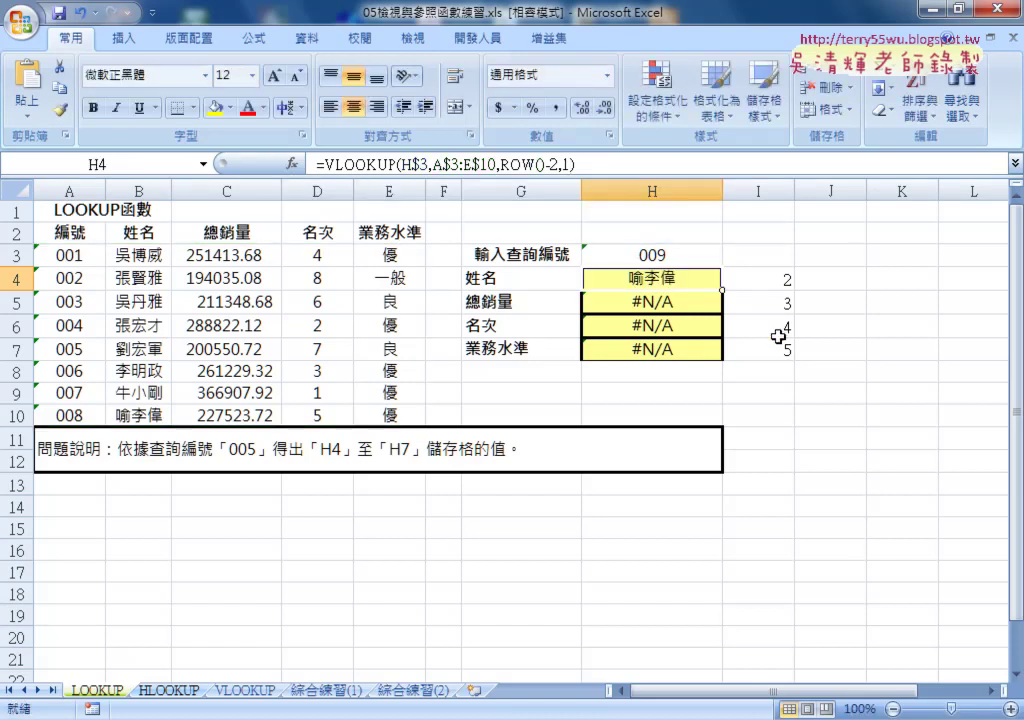
Fill H4's approximate-match formula down to H7, then highlight code 008's record in row 10
left_click_drag(721, 325, 722, 352)
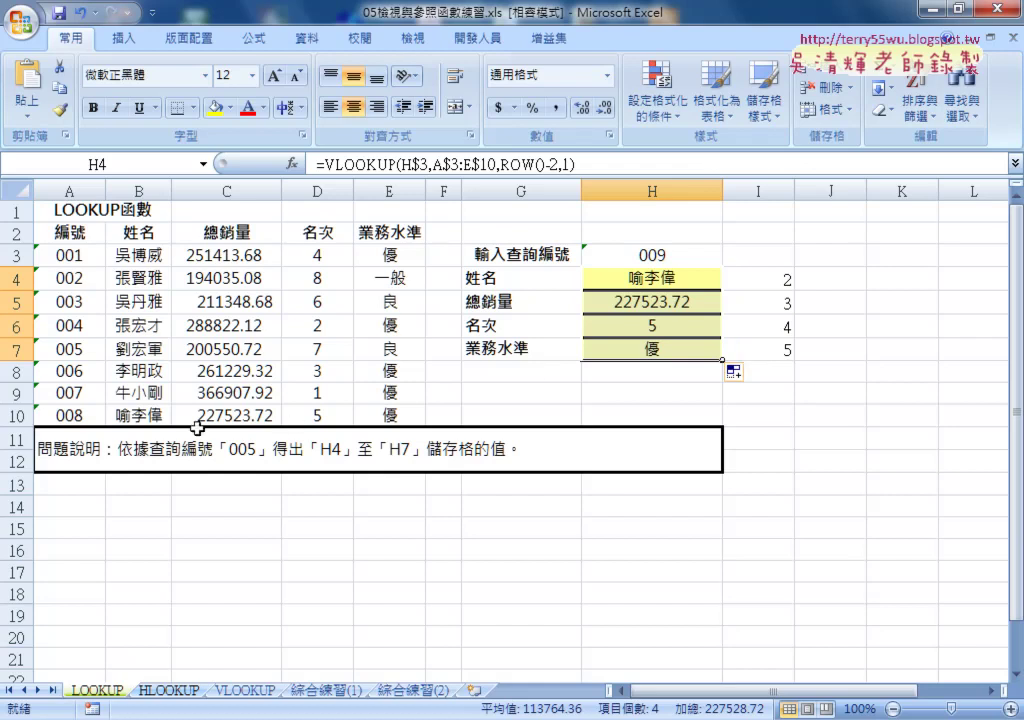
left_click_drag(142, 412, 348, 421)
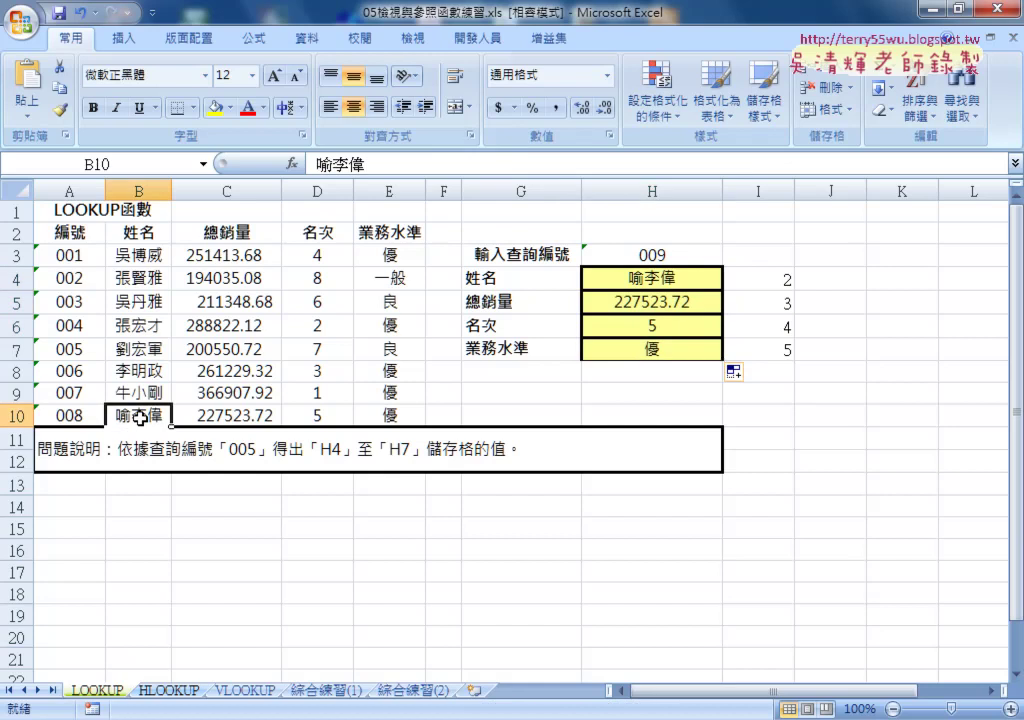
left_click(74, 418)
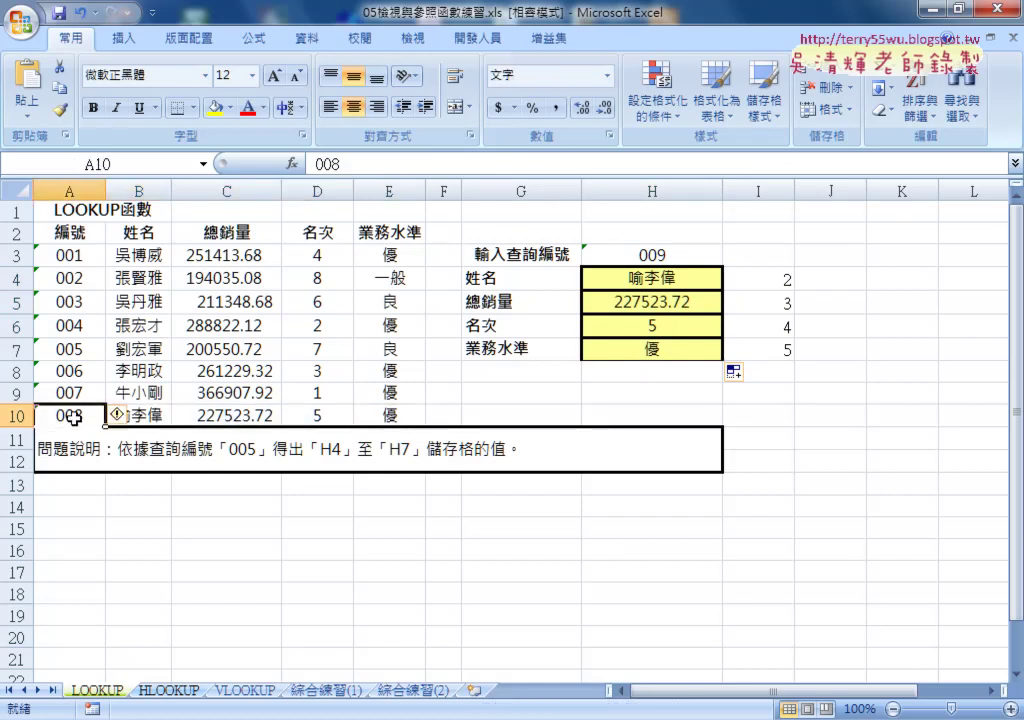